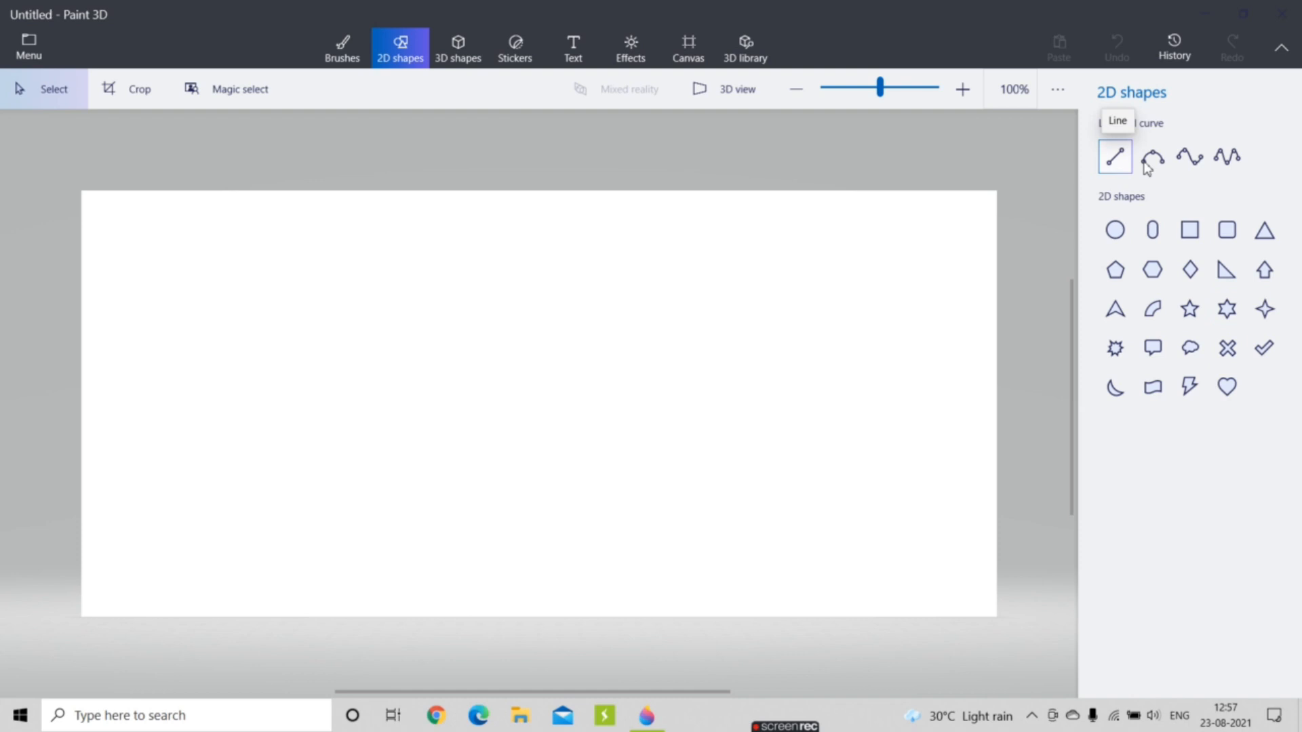
- Draw a straight, nearly horizontal line across the middle of the canvas
click(1182, 158)
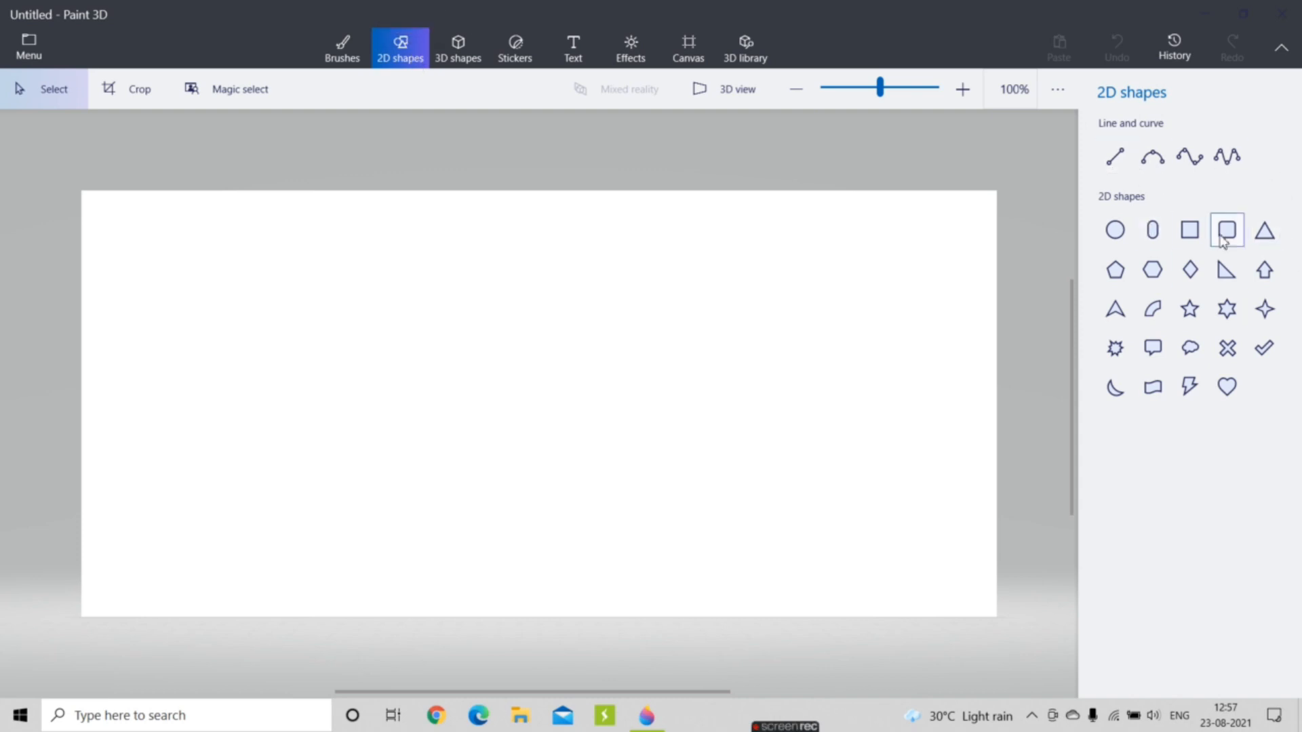
click(1113, 160)
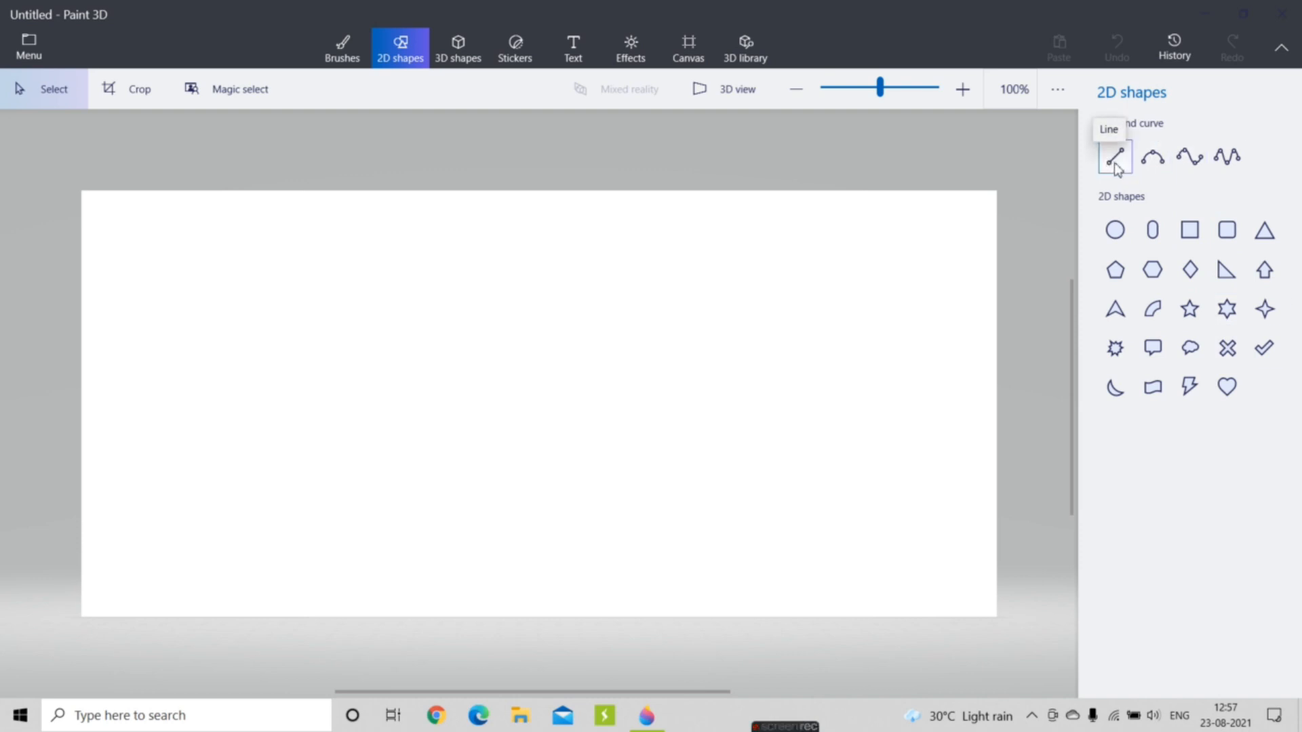
click(1114, 161)
mouse_move(238, 363)
mouse_down()
mouse_move(558, 355)
mouse_move(740, 367)
mouse_up()
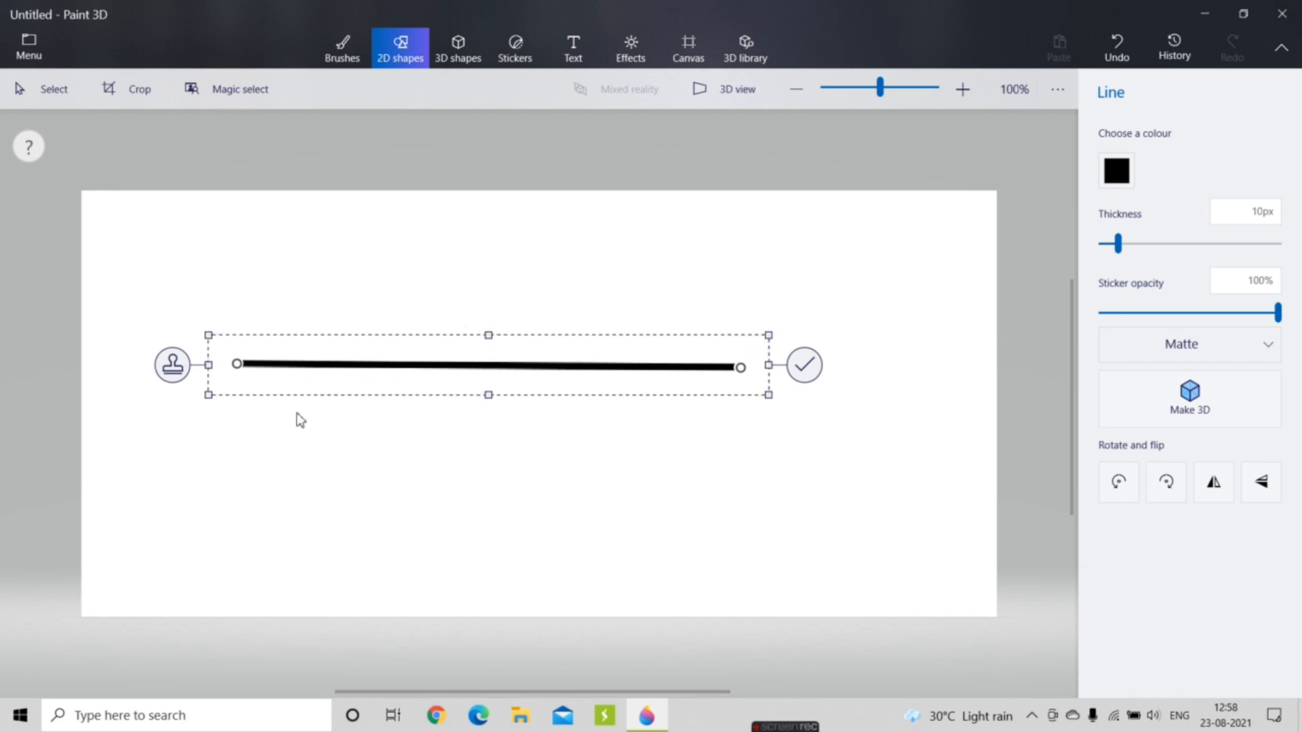
- Convert the line into a 3D object with the Matte finish
click(1275, 354)
click(1272, 349)
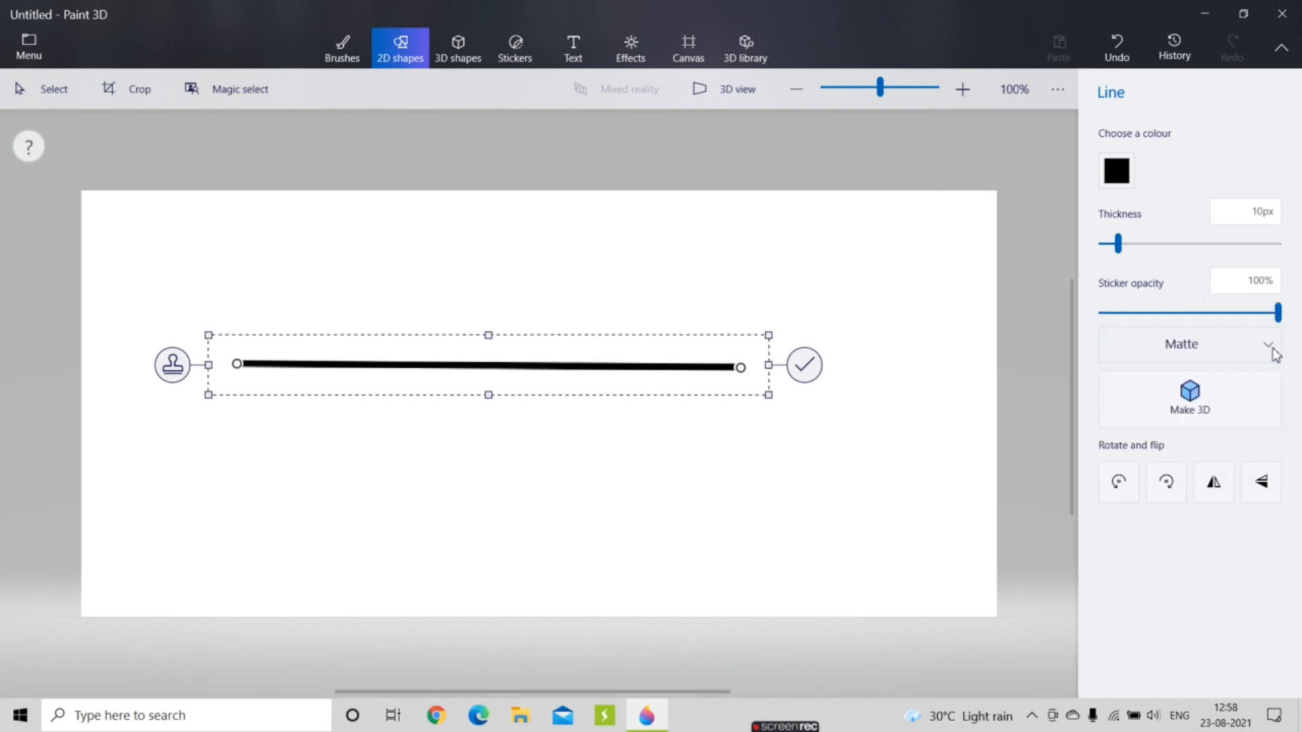
click(1257, 411)
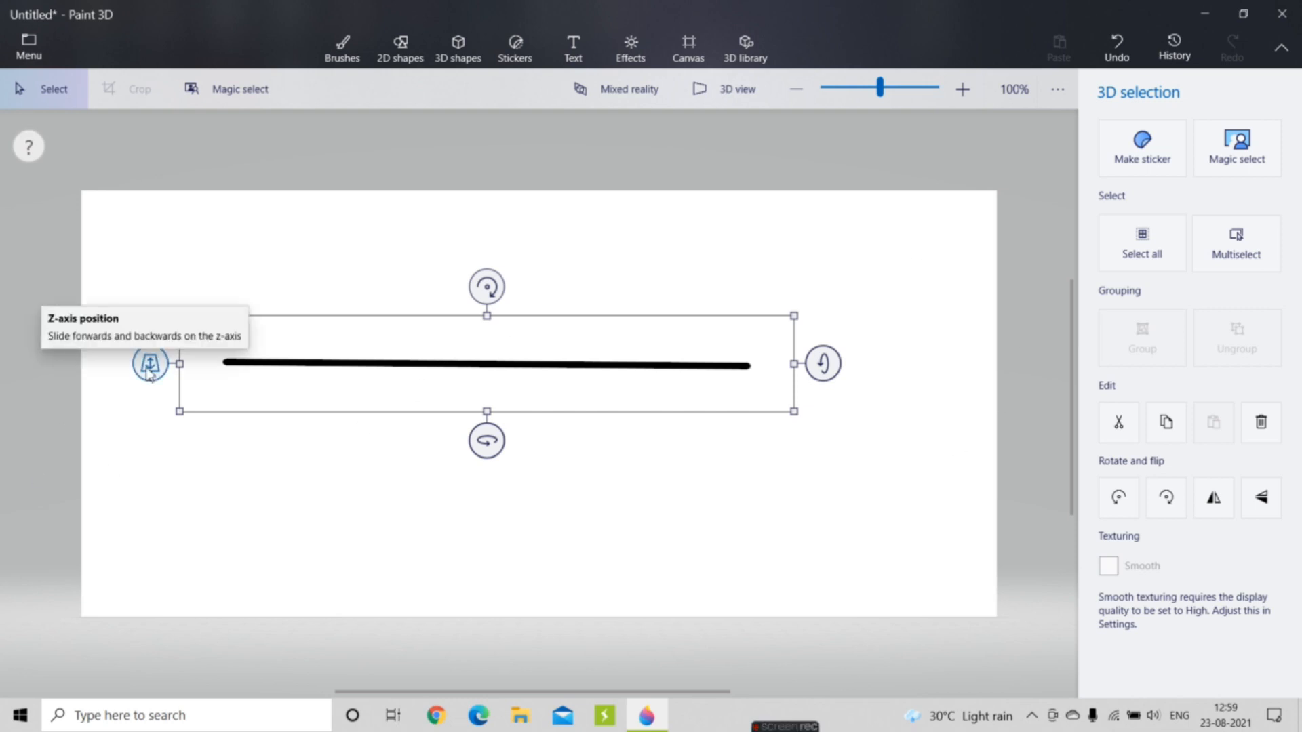
- Slide the 3D line along the z-axis and rotate it about the x-axis
drag(150, 372, 164, 434)
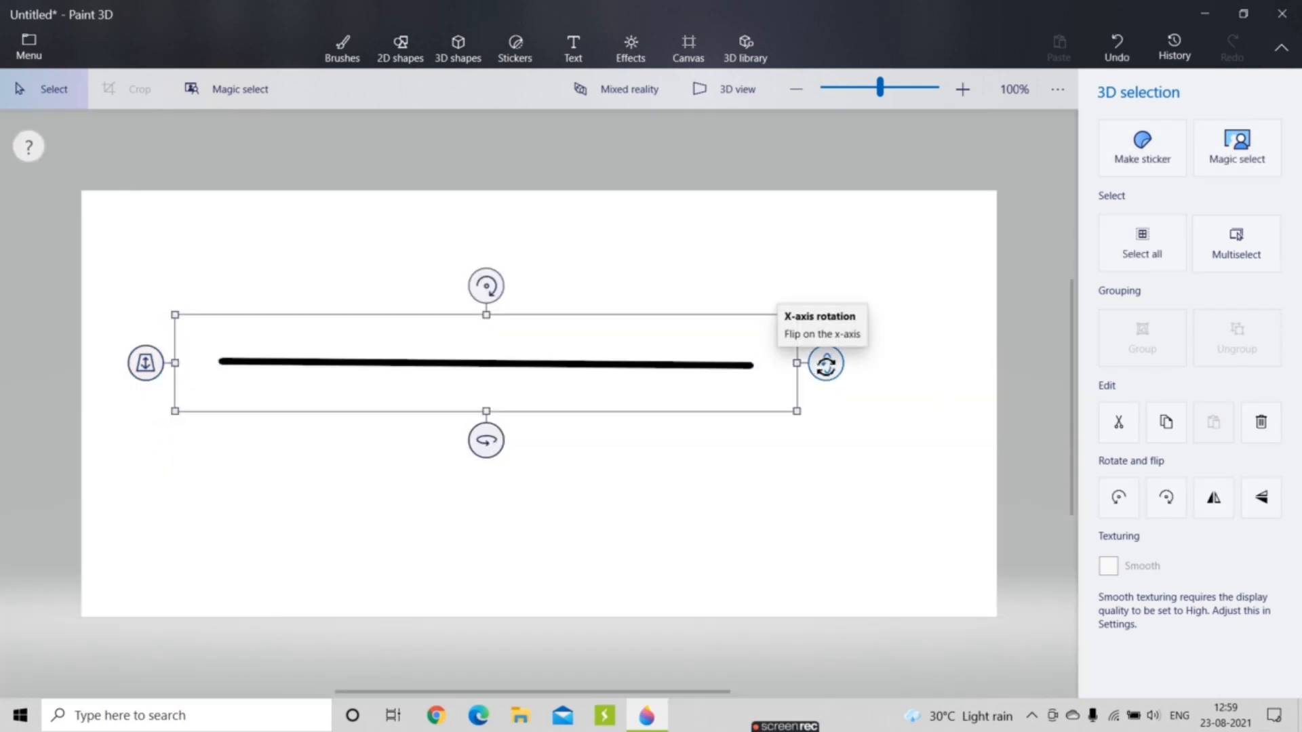
drag(825, 364, 846, 387)
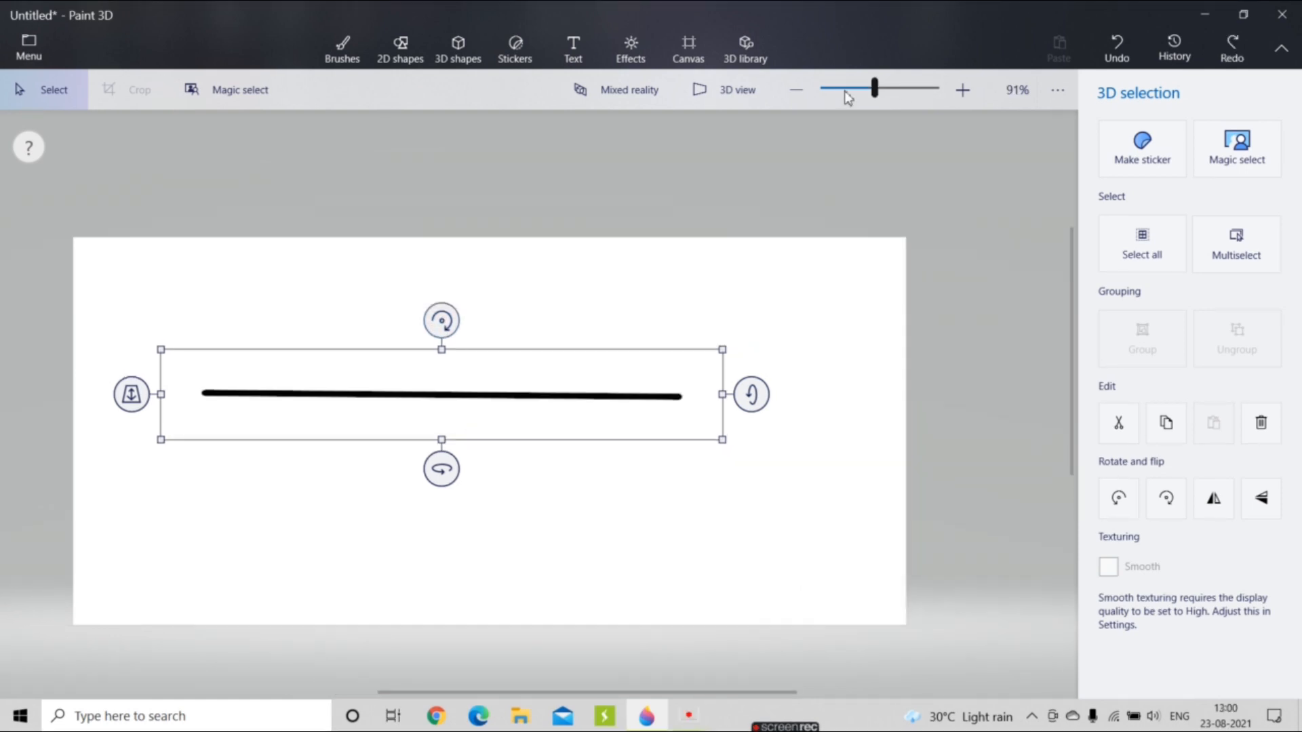
click(894, 89)
mouse_move(895, 95)
mouse_down()
mouse_move(884, 95)
mouse_move(942, 102)
mouse_move(877, 103)
mouse_up()
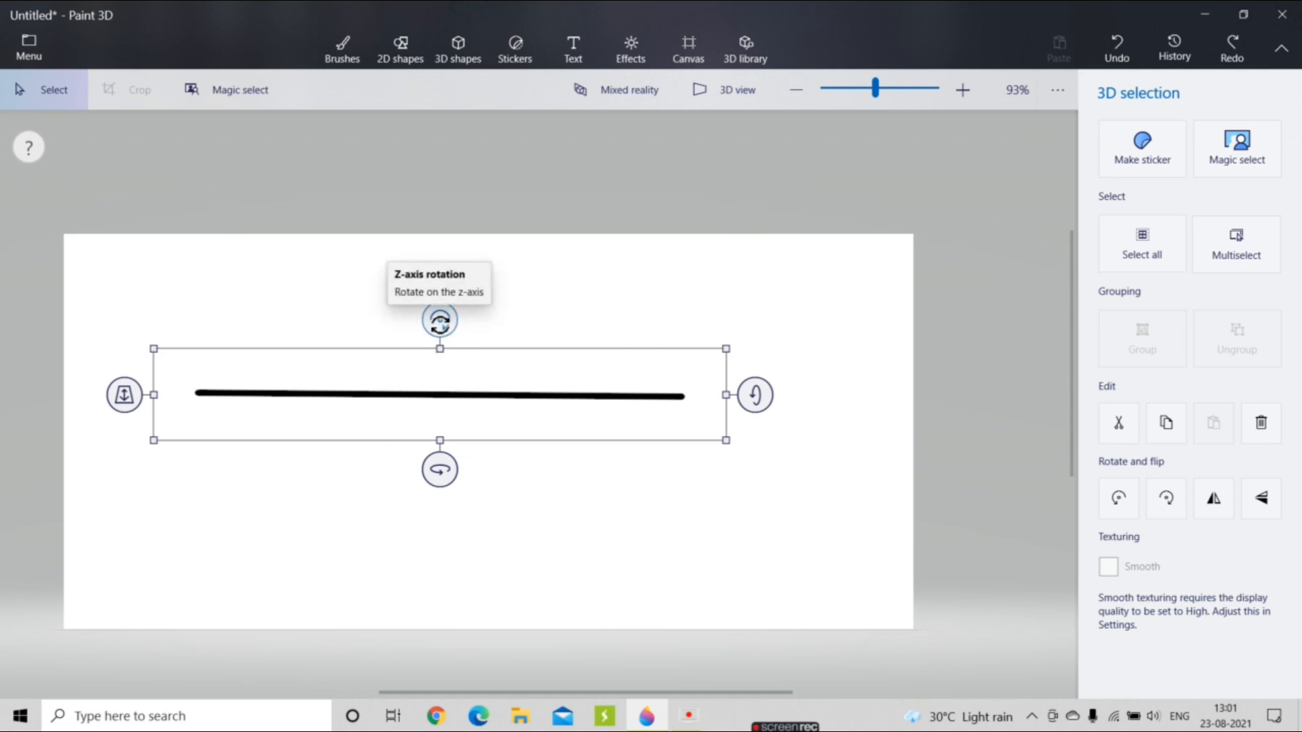
- Rotate the 3D line upright about the z-axis, shift its depth, and turn it about the y- and x-axes
drag(439, 321, 503, 575)
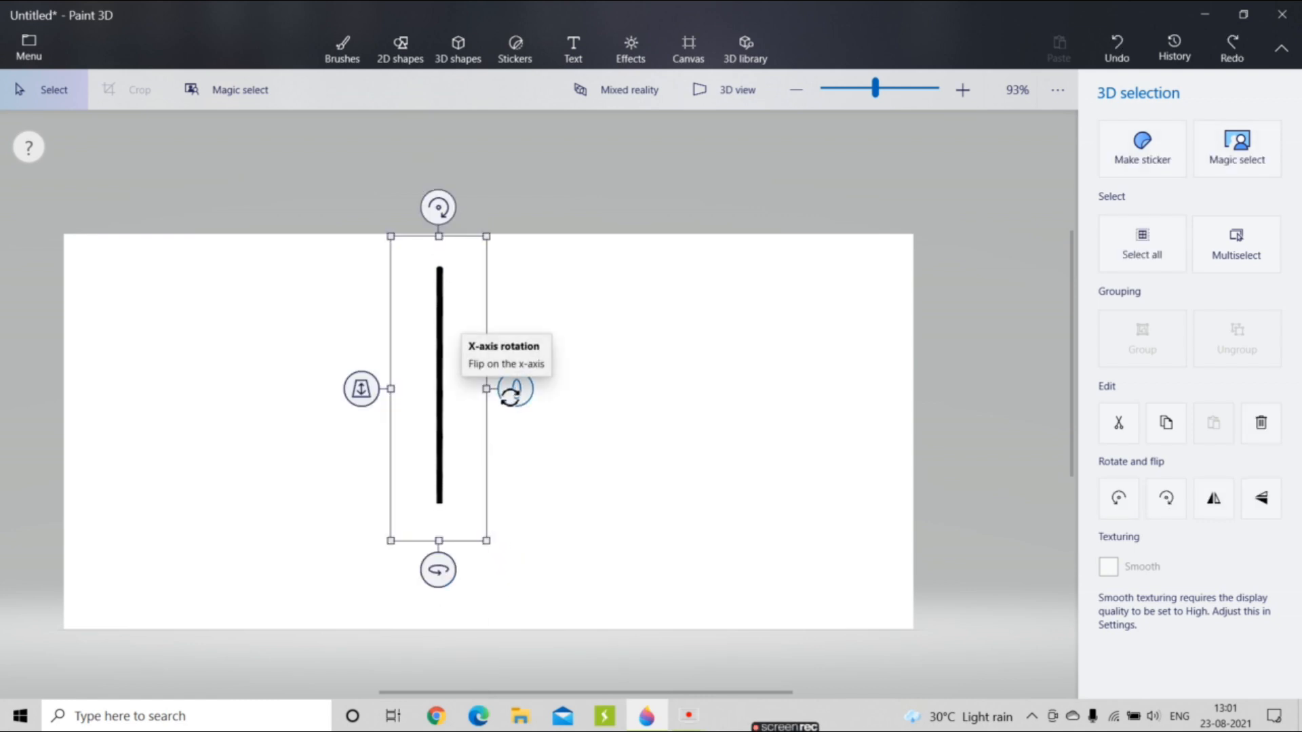
drag(365, 391, 386, 283)
drag(442, 565, 337, 508)
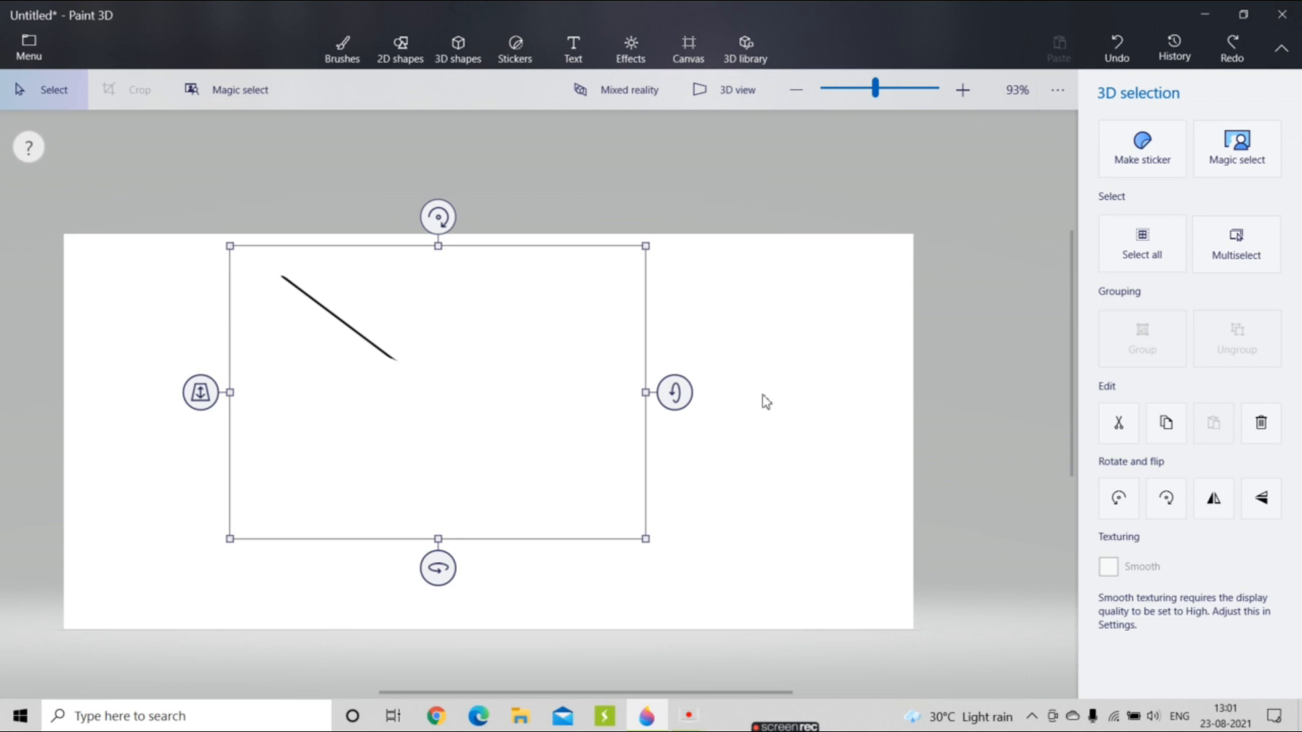
drag(673, 393, 674, 474)
- In 3D view, try the left and right rotations and the horizontal and vertical flips on the line
click(742, 93)
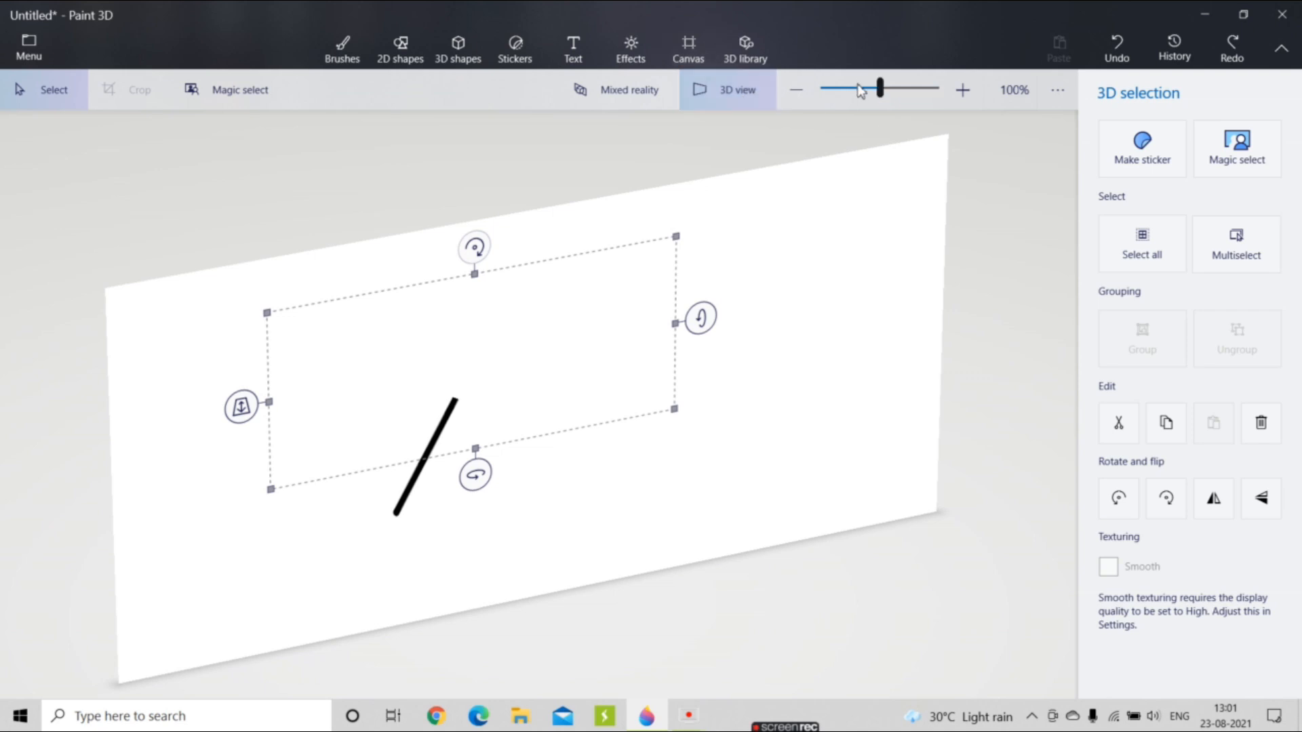
click(731, 95)
click(731, 95)
click(1132, 500)
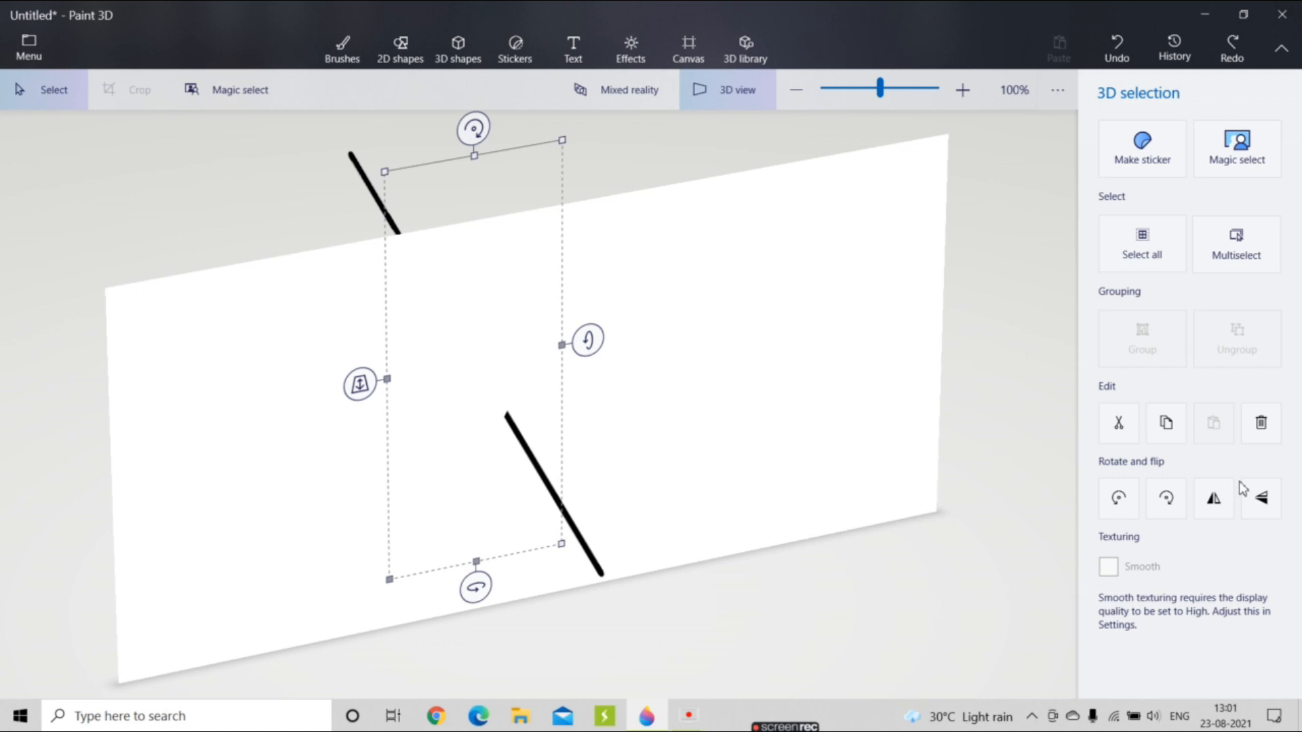
click(1173, 509)
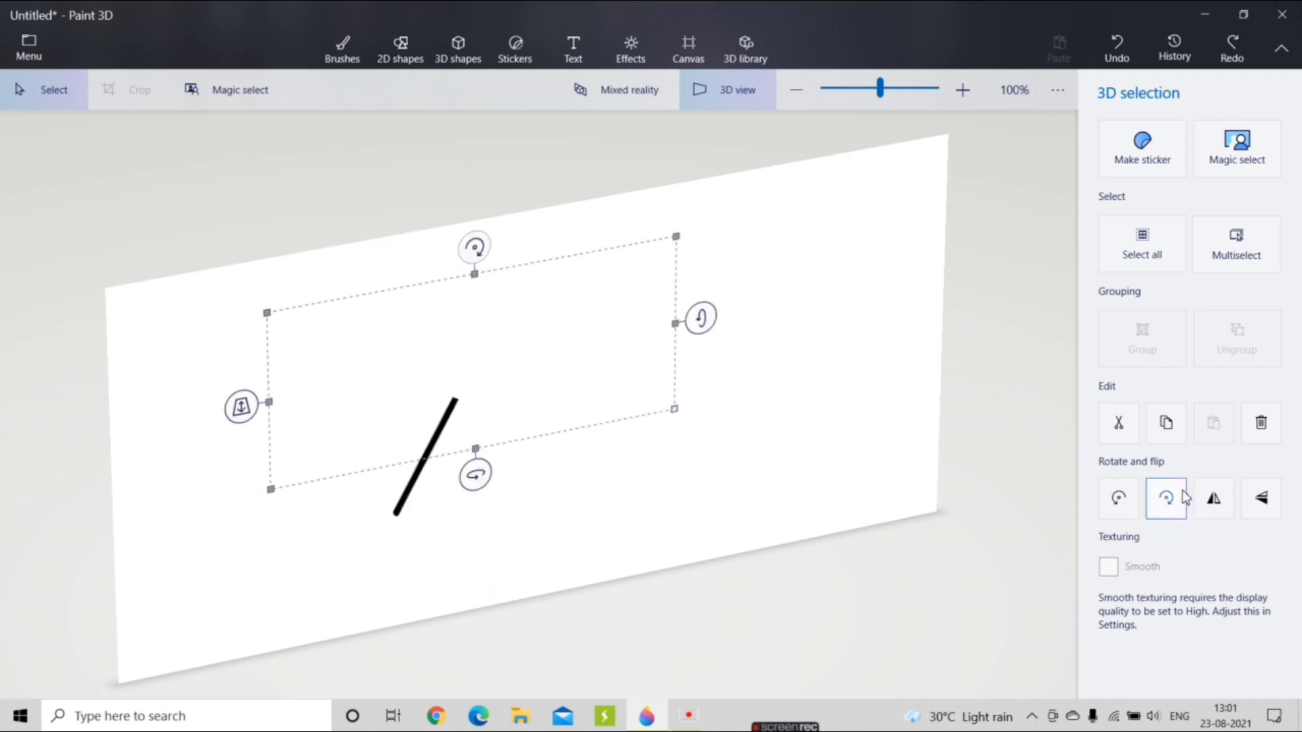
click(1214, 513)
click(1273, 506)
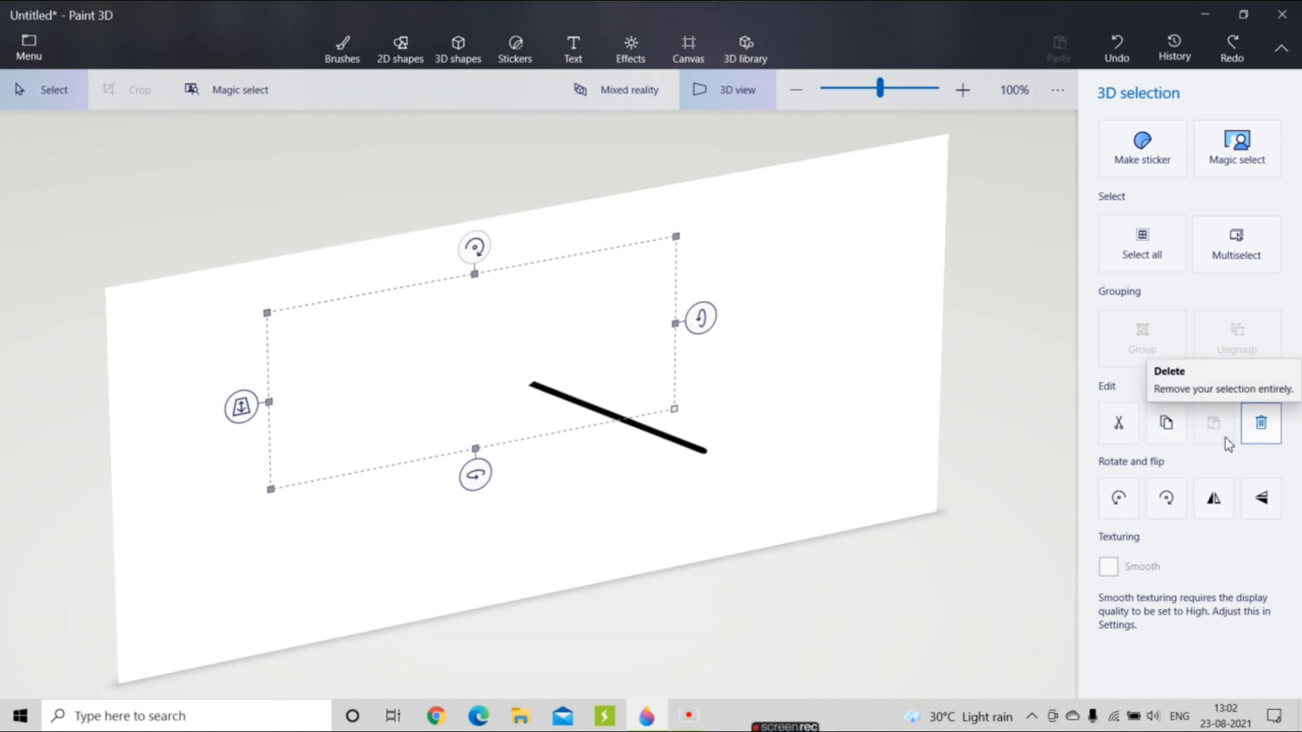
click(1272, 518)
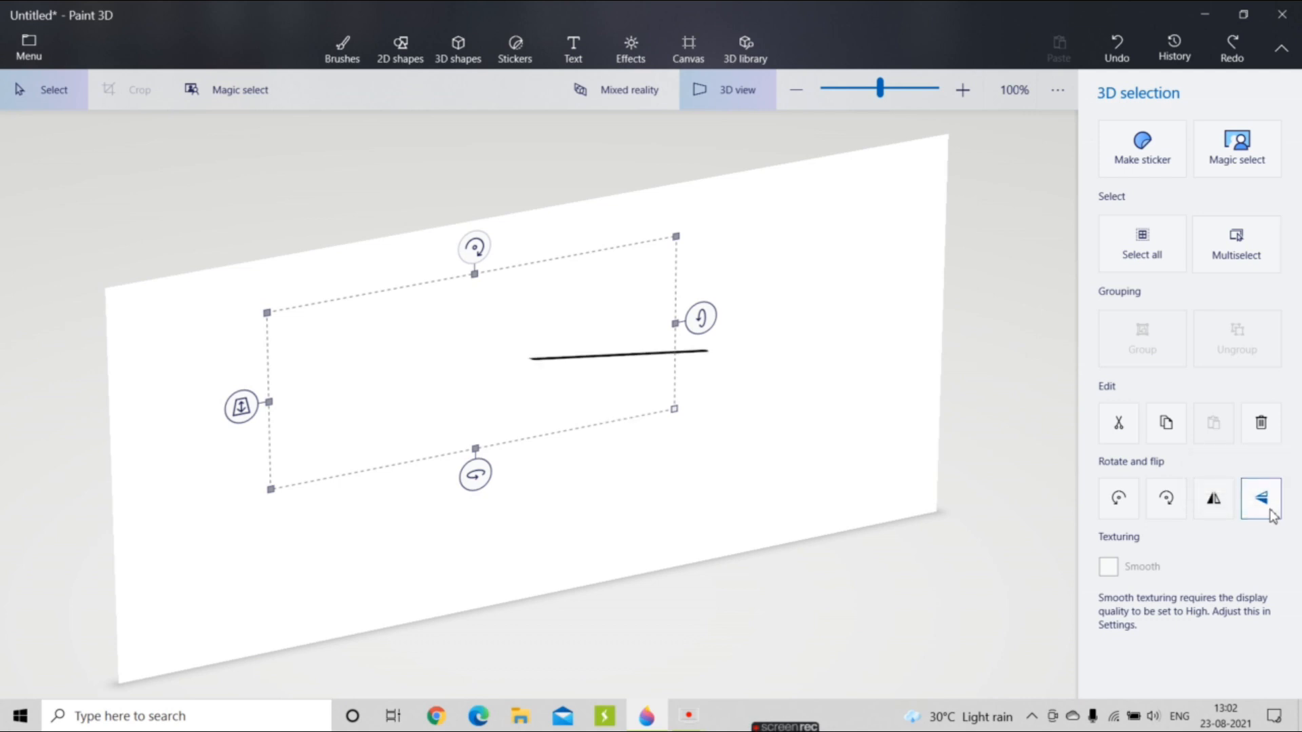
click(1119, 502)
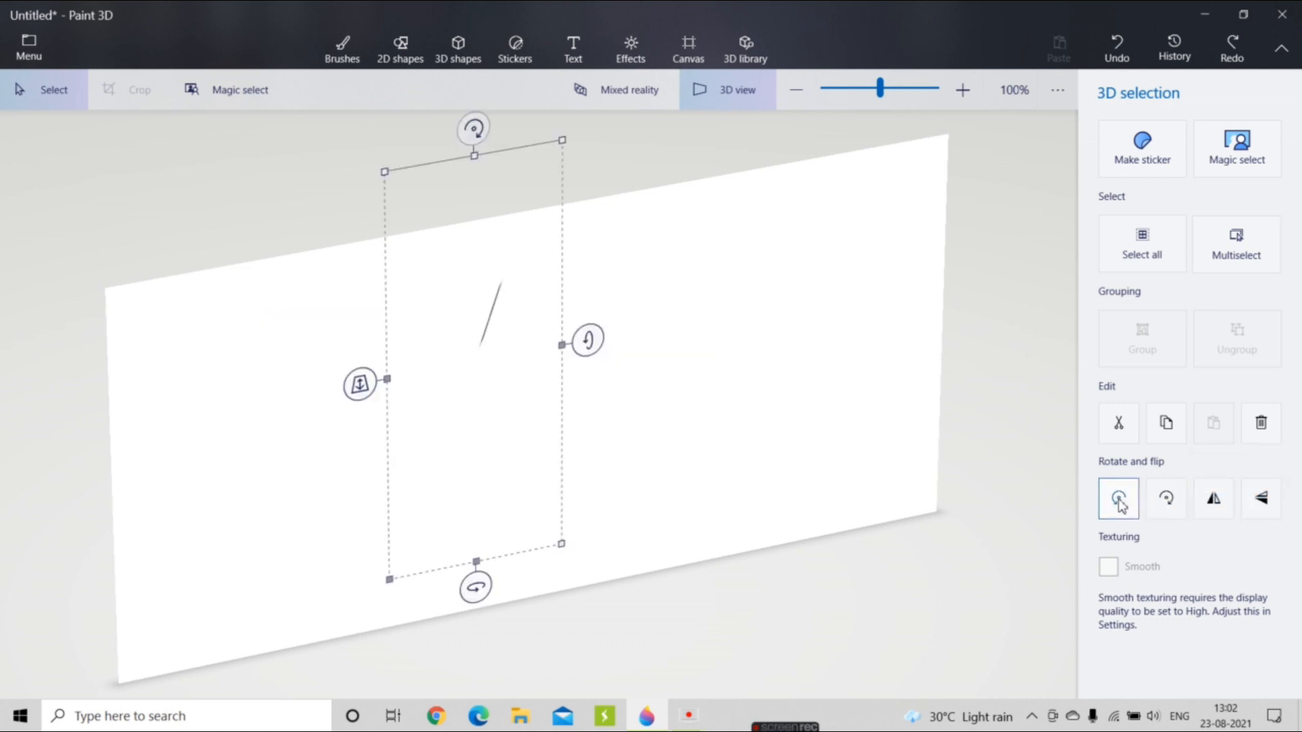
click(1166, 498)
click(1213, 498)
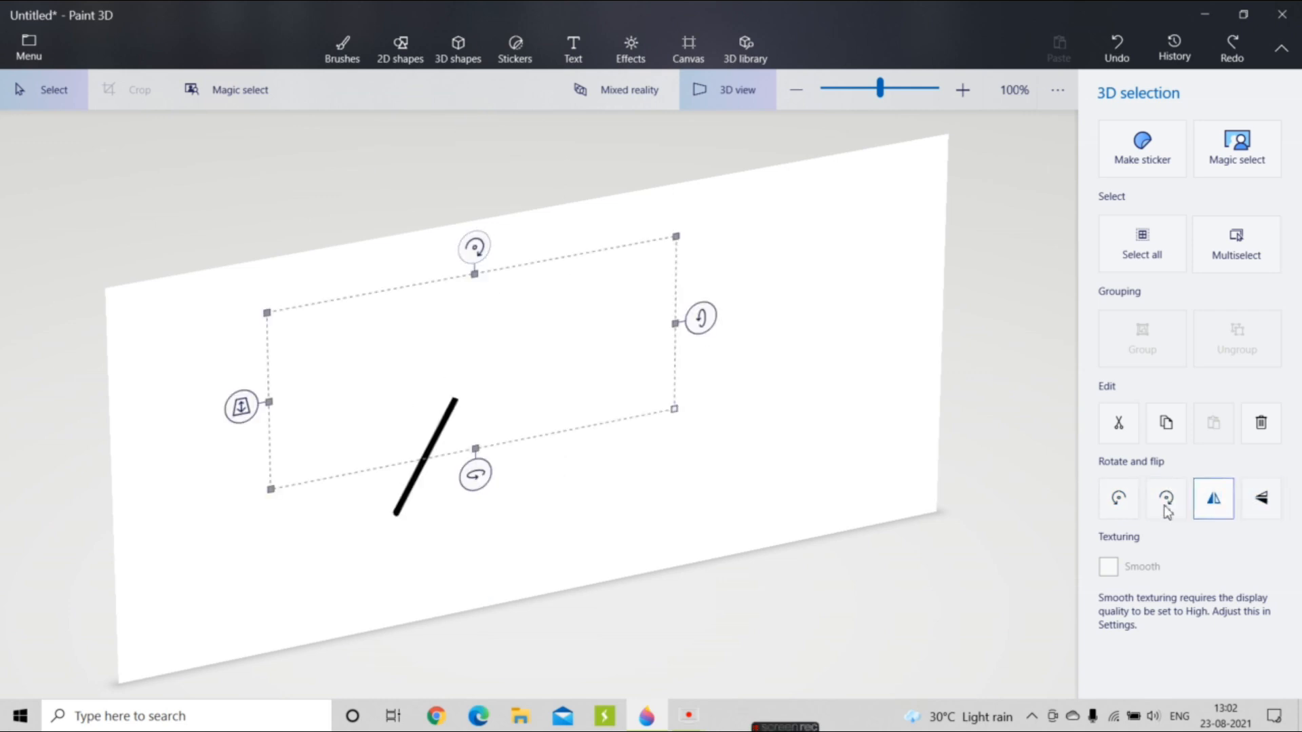
- Delete the 3D line from the canvas
click(417, 64)
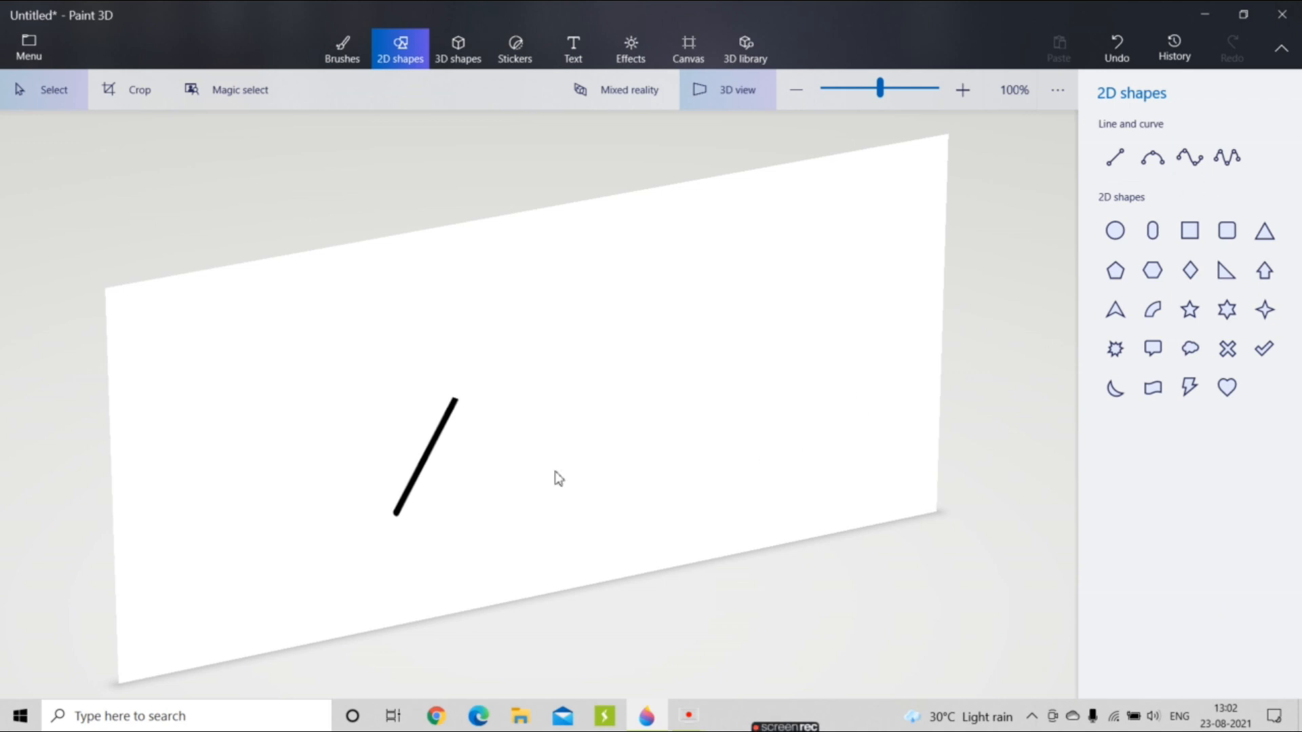
click(444, 438)
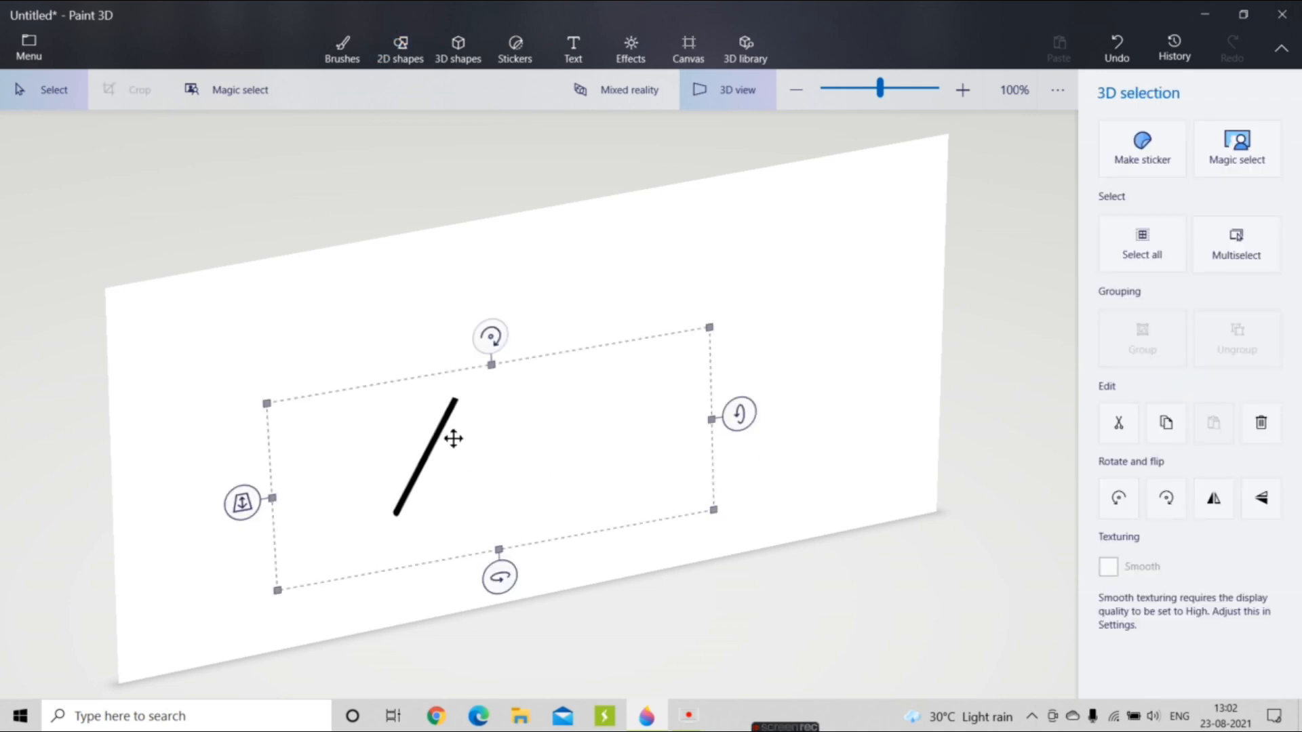
click(1263, 420)
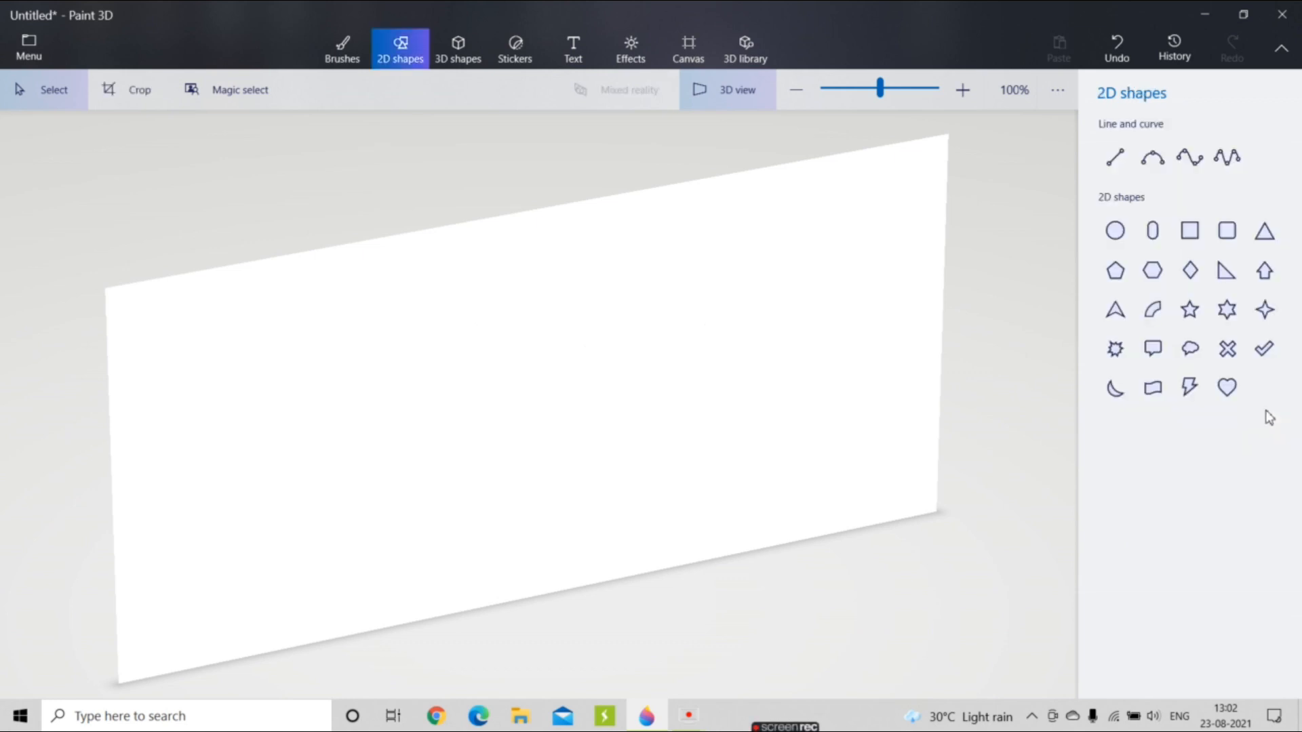
- Return to the flat view and draw a large 2D heart in the middle of the canvas
click(1231, 392)
click(737, 81)
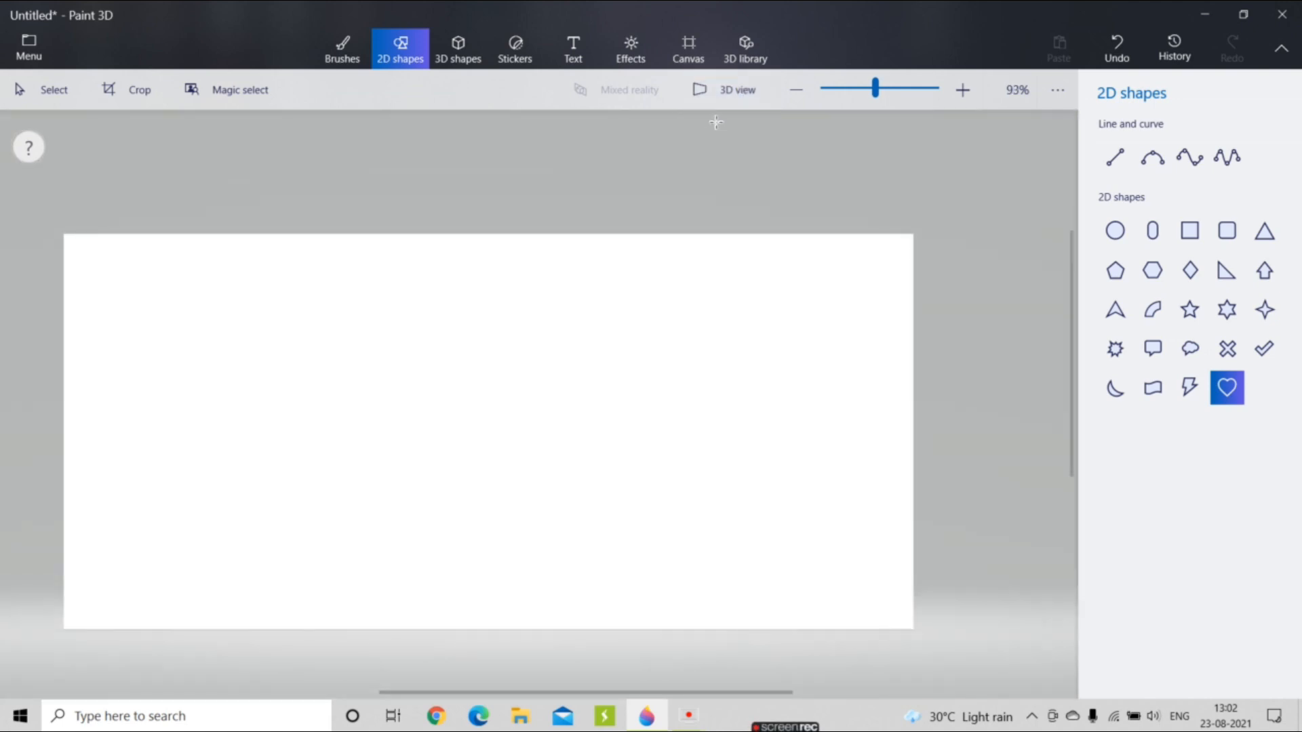
drag(349, 328, 671, 597)
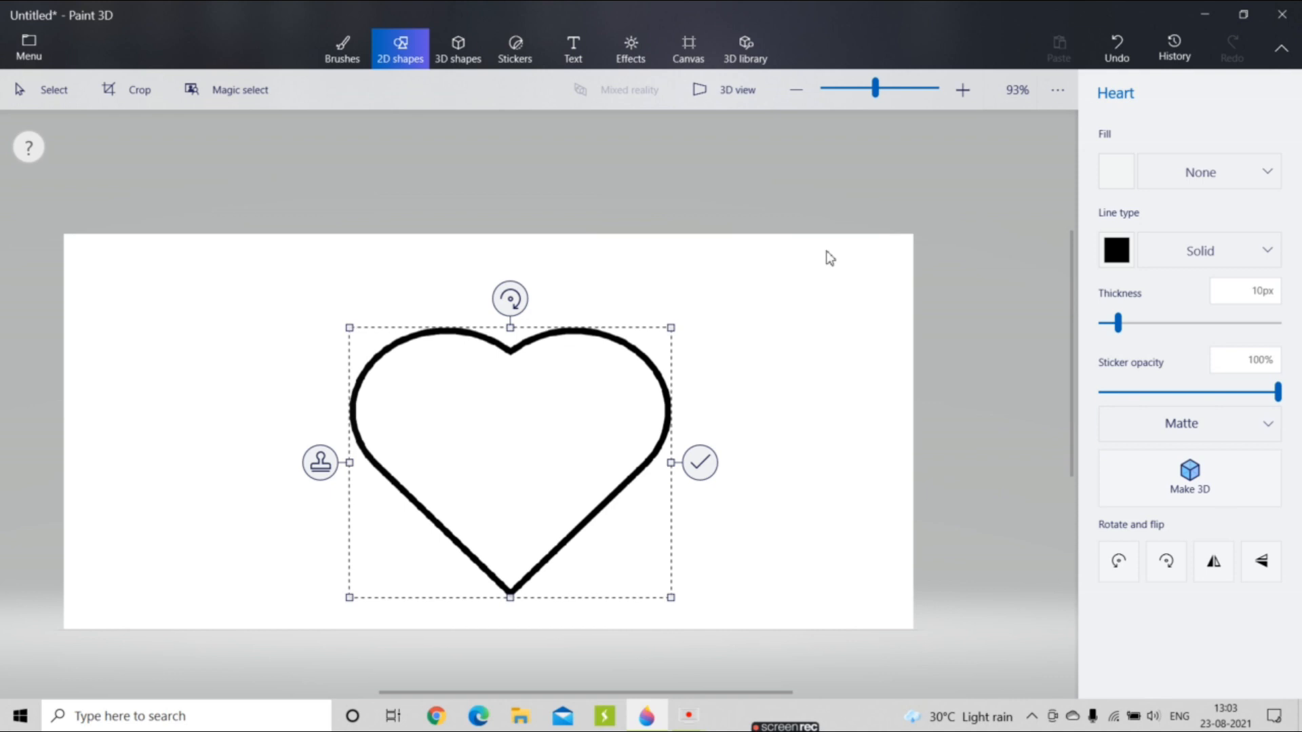
- Set both the heart's fill and its outline to bright red
click(1119, 170)
click(1193, 234)
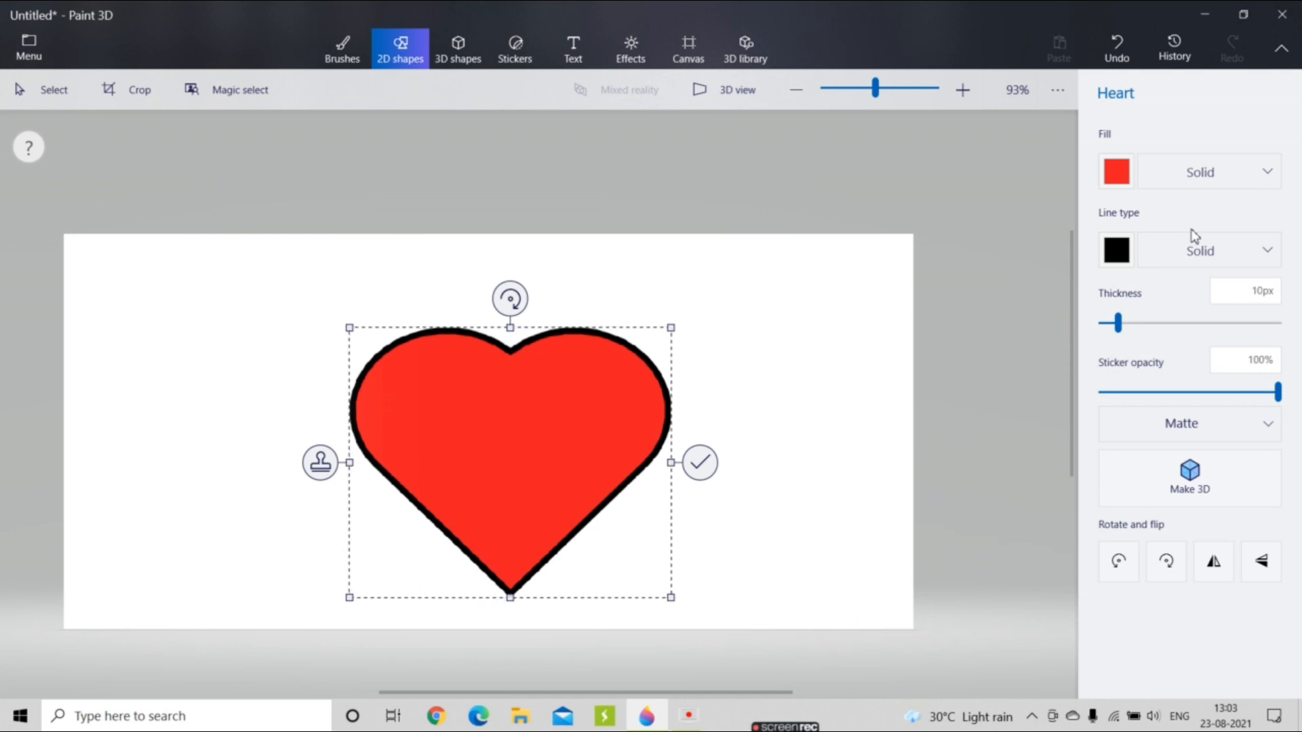
click(1129, 258)
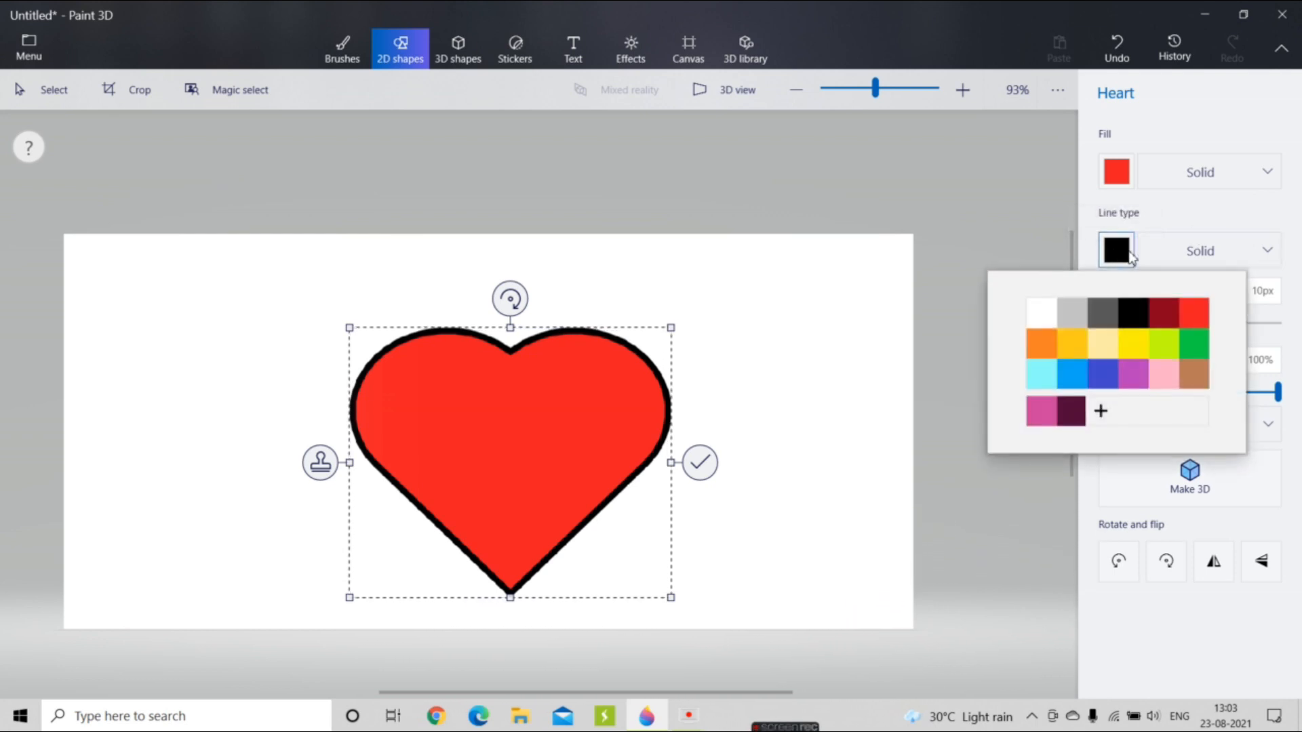
click(1197, 319)
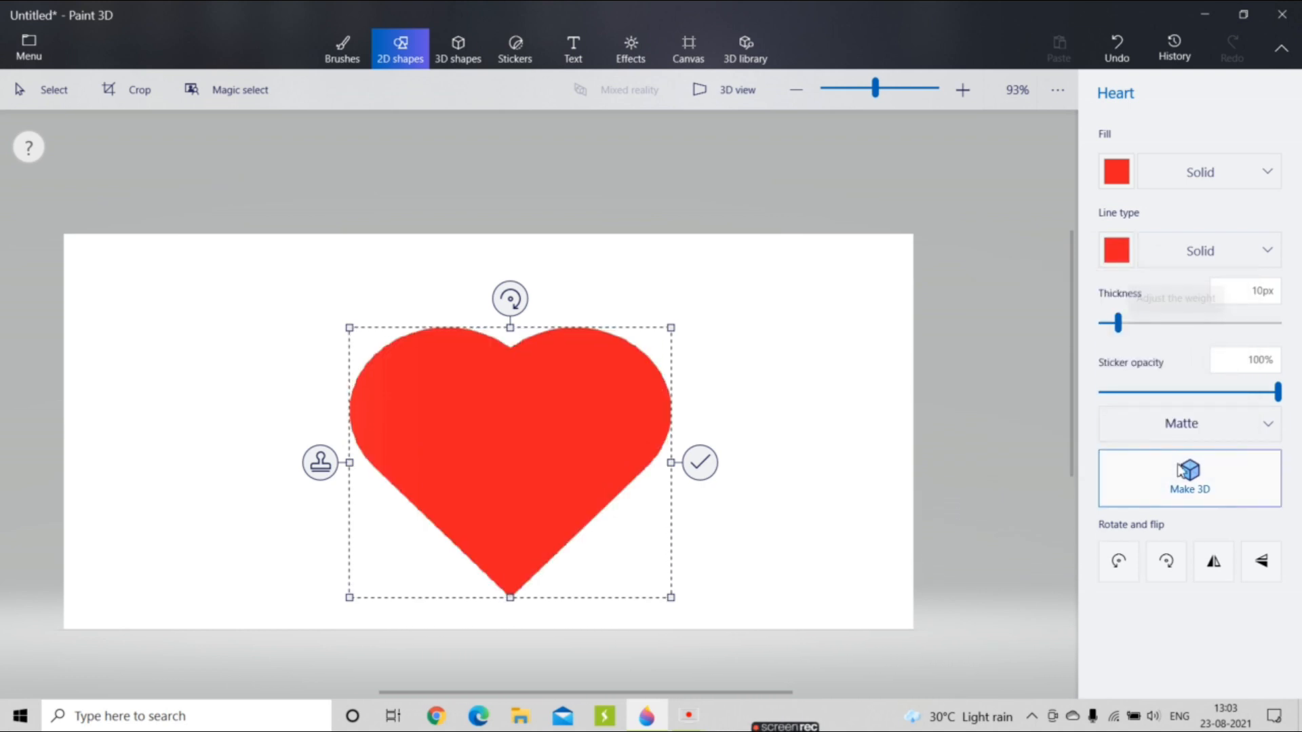
- Give the heart a Polished metal finish and convert it into a 3D object
click(1194, 426)
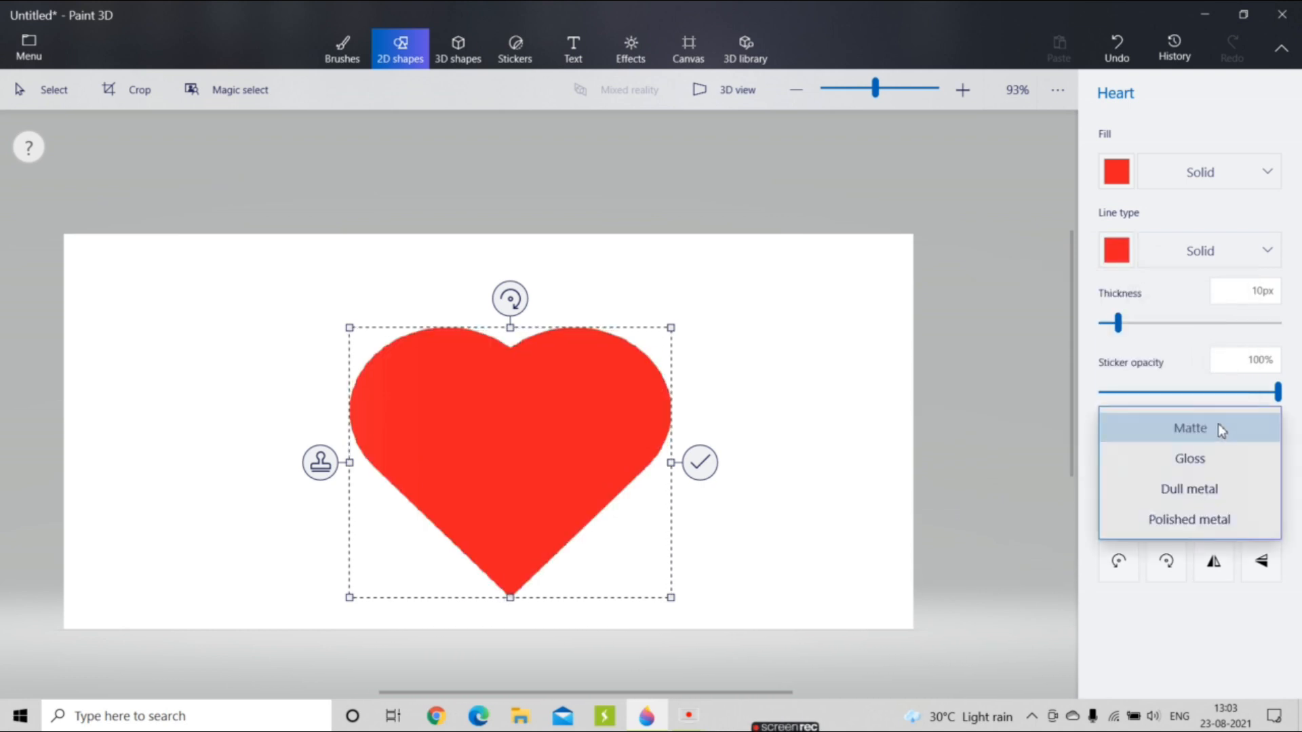
click(1243, 527)
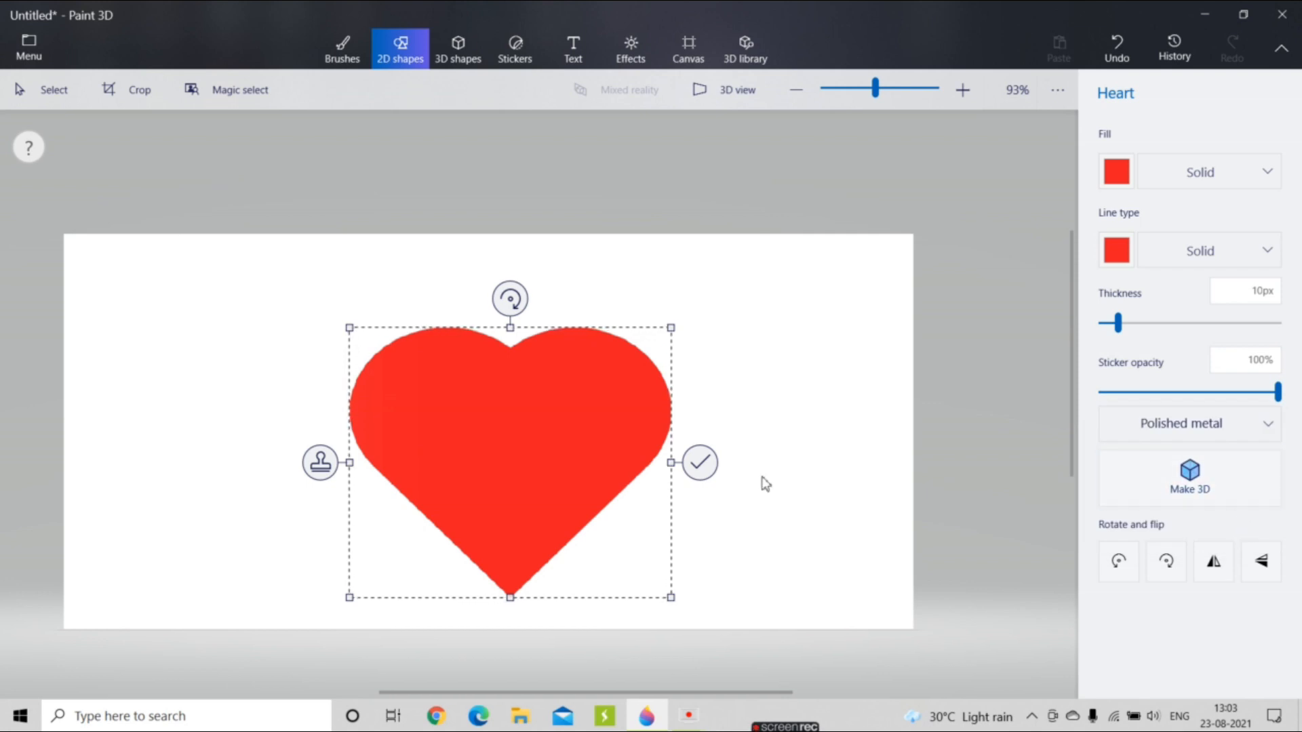
click(1246, 503)
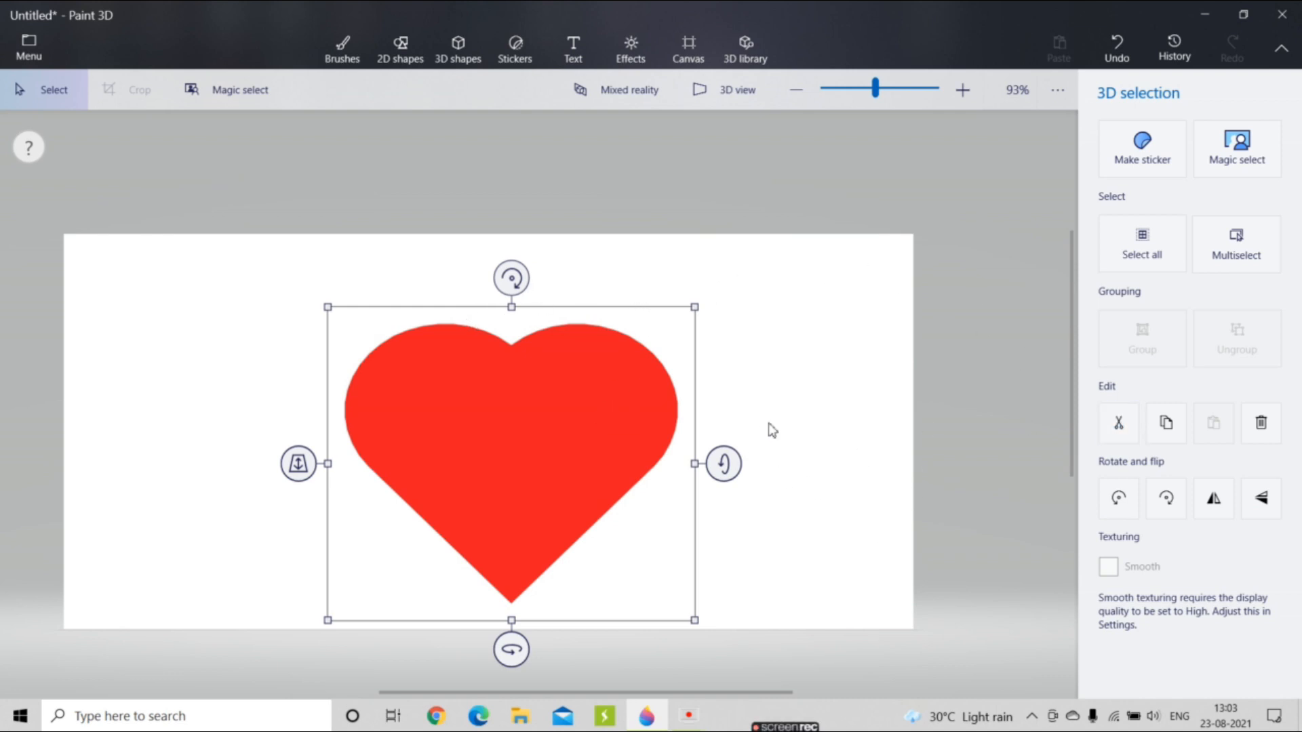
- Rotate the 3D heart about its x- and y-axes and show the scene in 3D view
drag(724, 463, 639, 445)
drag(514, 646, 562, 625)
click(714, 85)
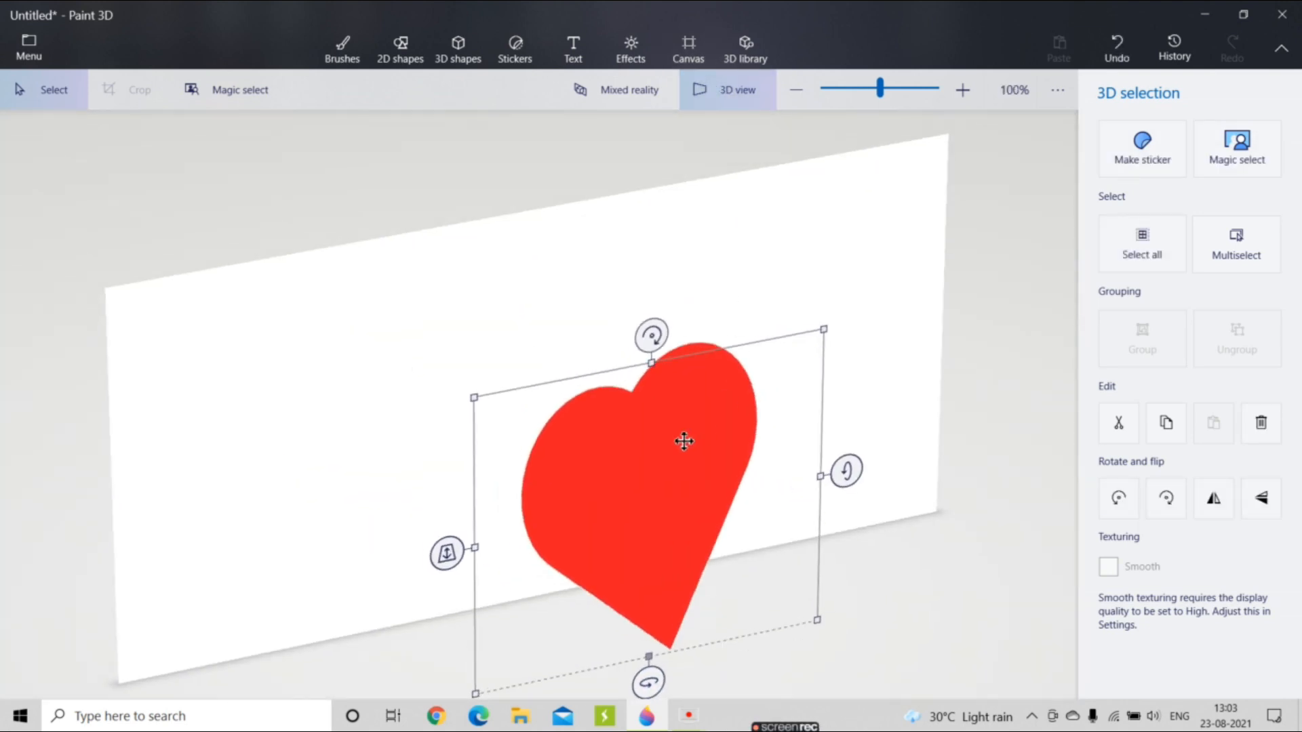
- Move the heart up and to the left so it sits in front of the canvas centre
drag(662, 392, 618, 412)
click(896, 314)
click(633, 380)
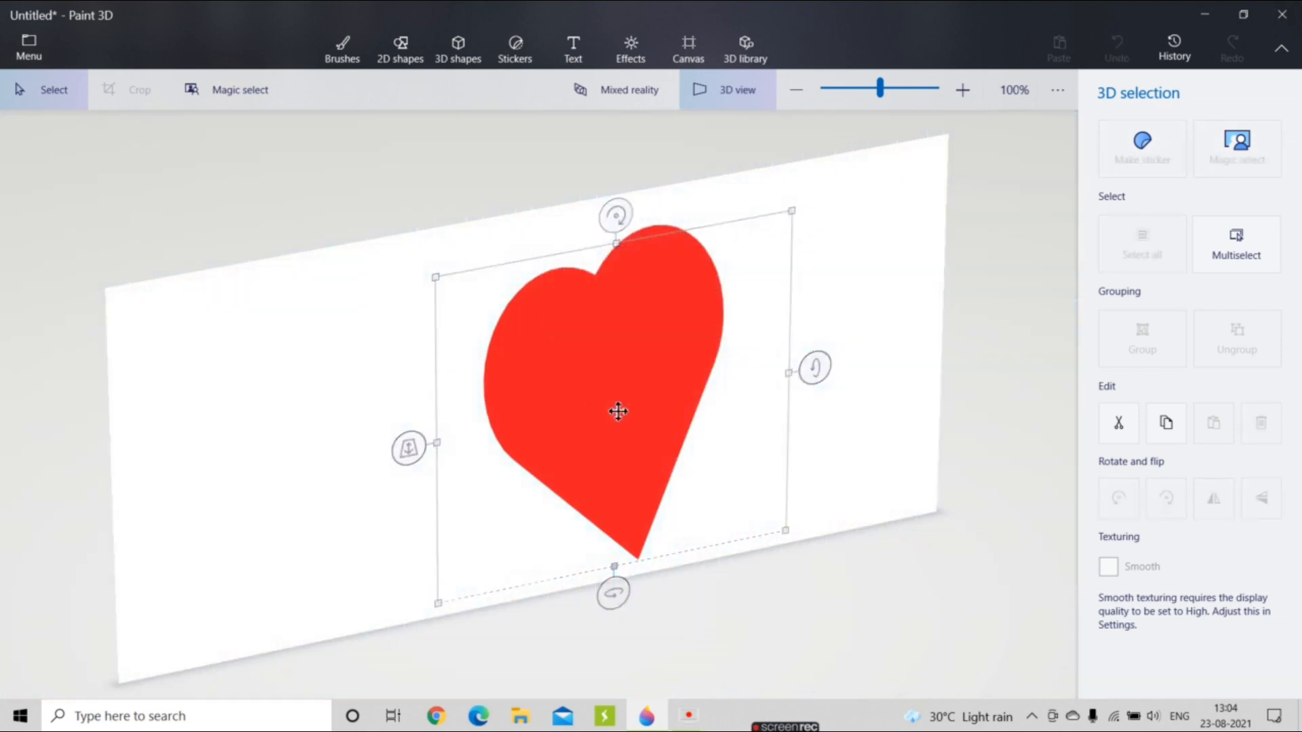
- Resize the heart with its bounding box to make it larger, and reposition it slightly on the canvas
drag(630, 556, 624, 596)
drag(442, 464, 386, 468)
drag(799, 400, 810, 392)
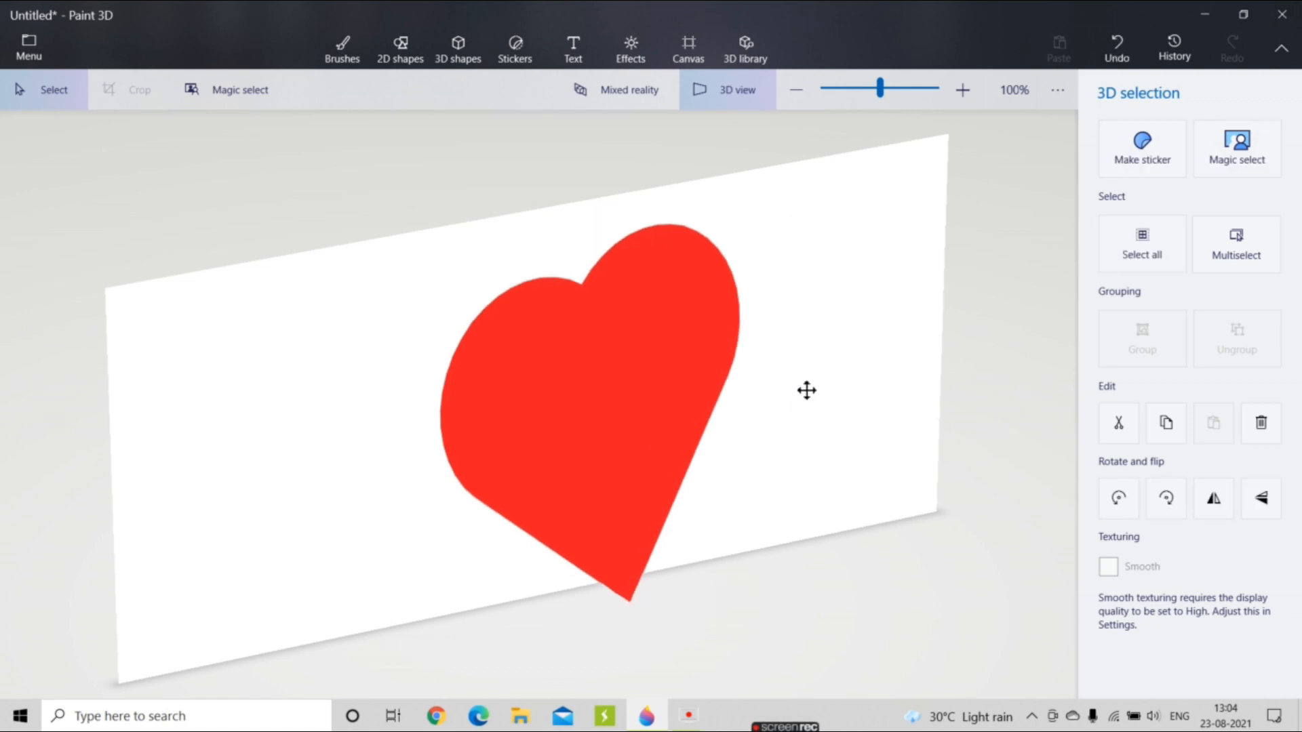
drag(669, 378, 670, 359)
drag(820, 194, 791, 251)
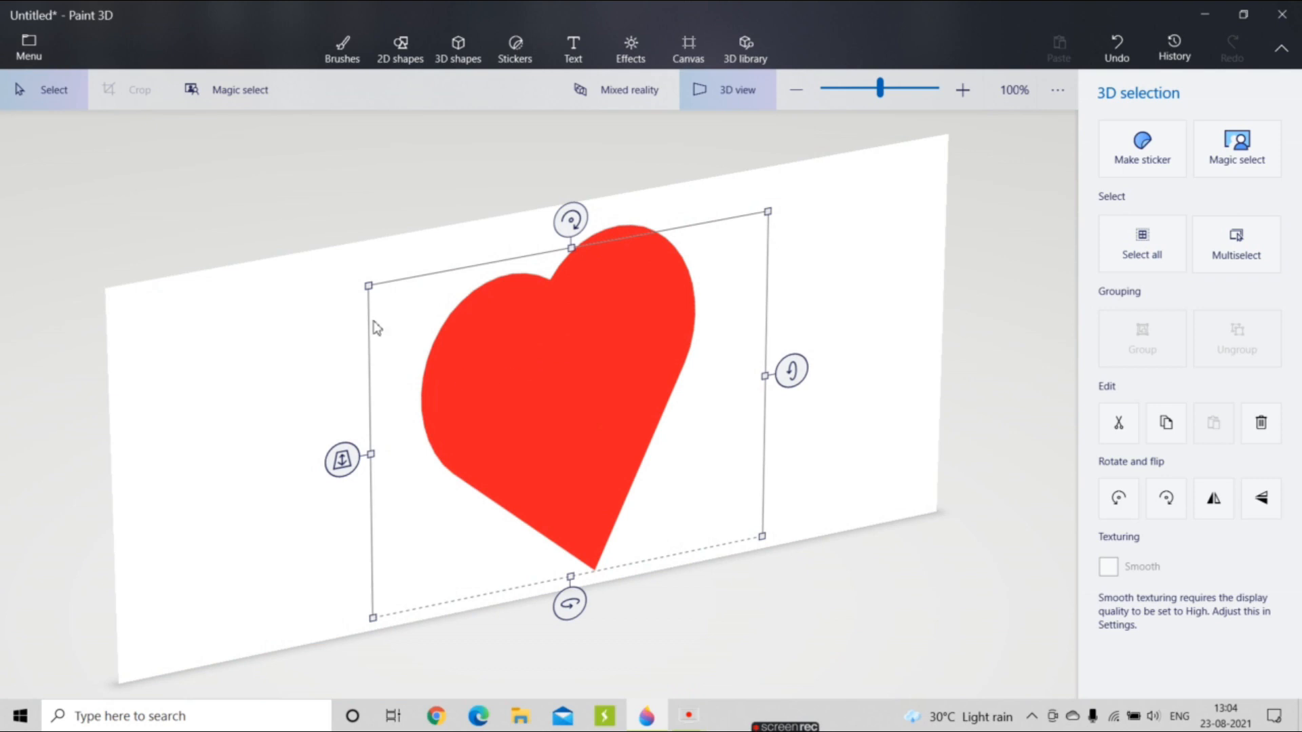
drag(369, 285, 345, 289)
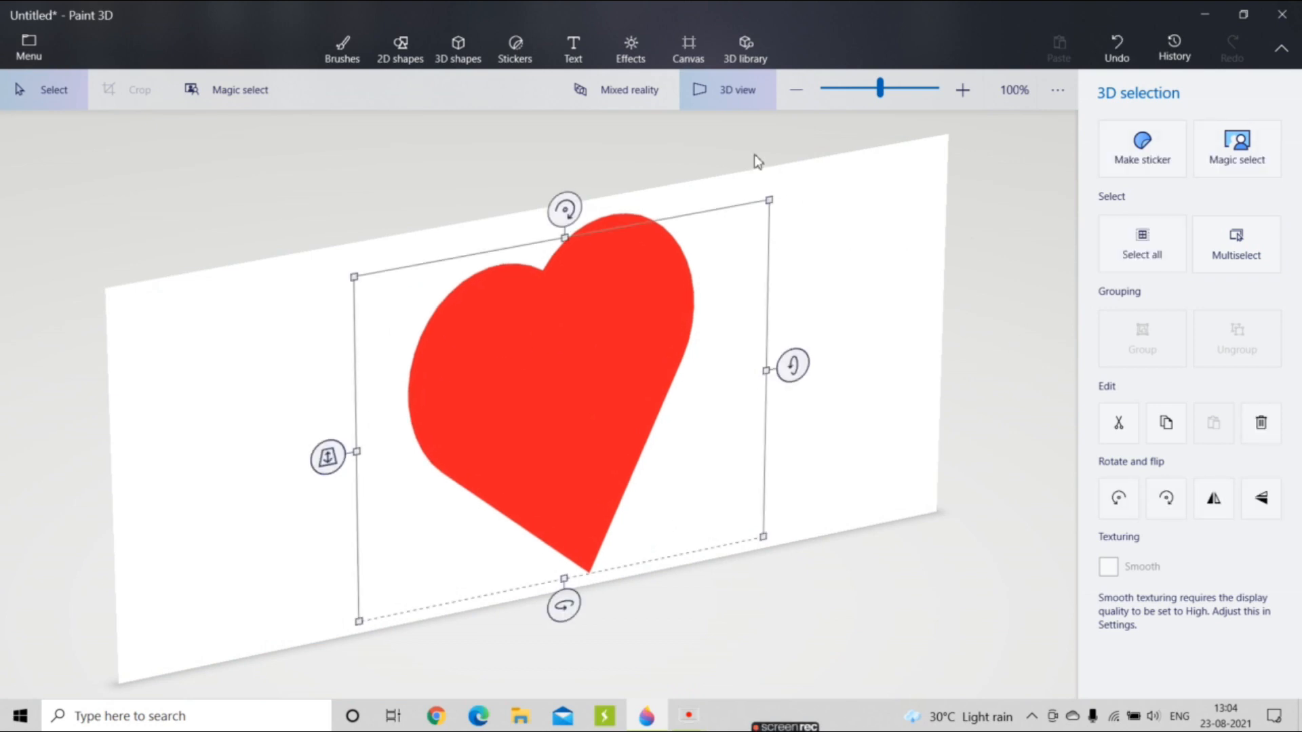
- Rotate the heart to the left in 15 successive quarter turns
click(1120, 500)
click(1121, 500)
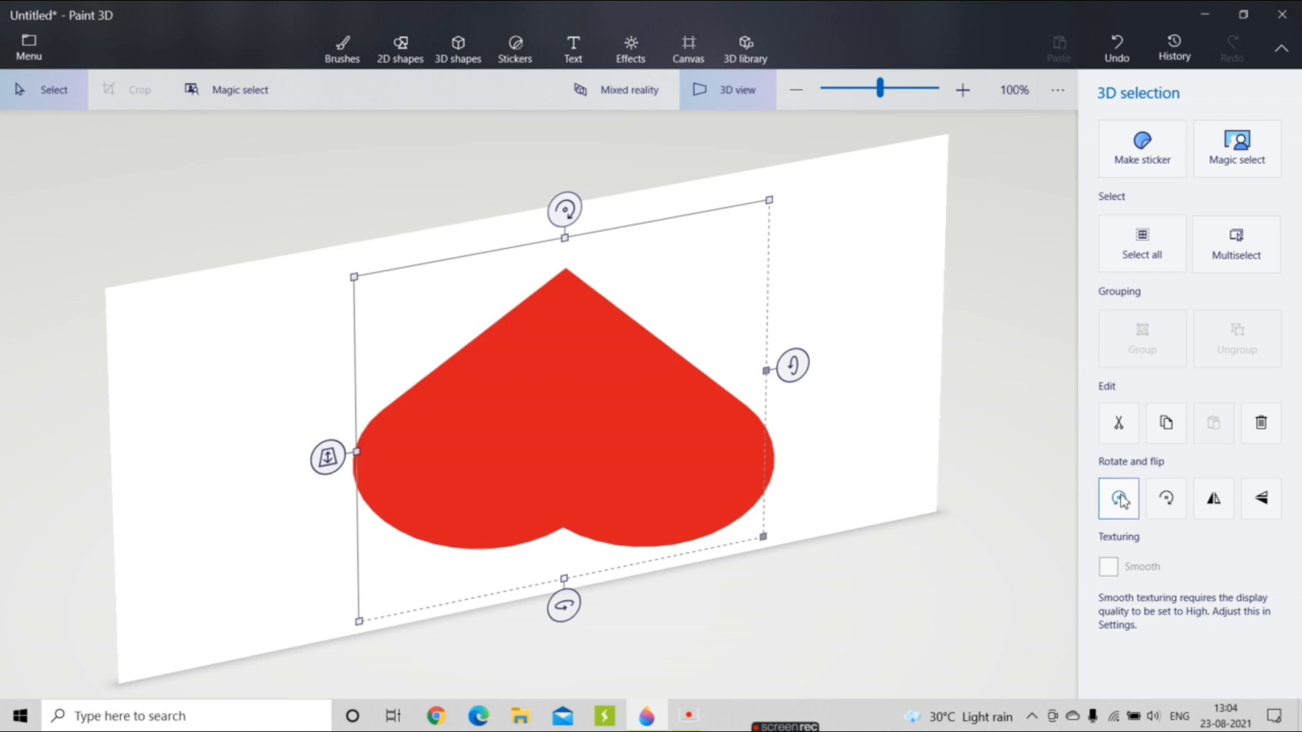
click(1121, 500)
click(1120, 500)
click(1120, 500)
click(1120, 500)
click(1120, 500)
click(1120, 500)
click(1121, 500)
click(1120, 500)
click(1121, 500)
click(1120, 500)
click(1120, 499)
click(1120, 499)
click(1121, 499)
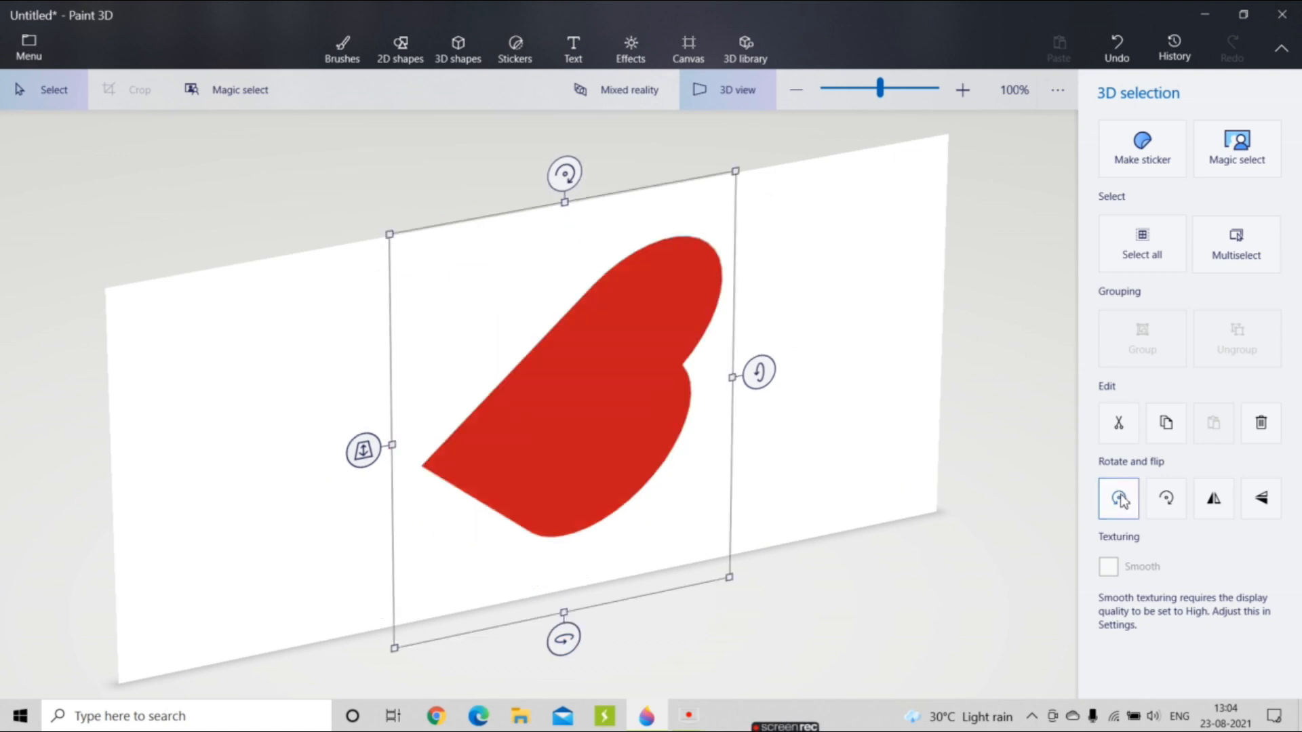
- Rotate the heart to the right in five successive quarter turns
click(1179, 513)
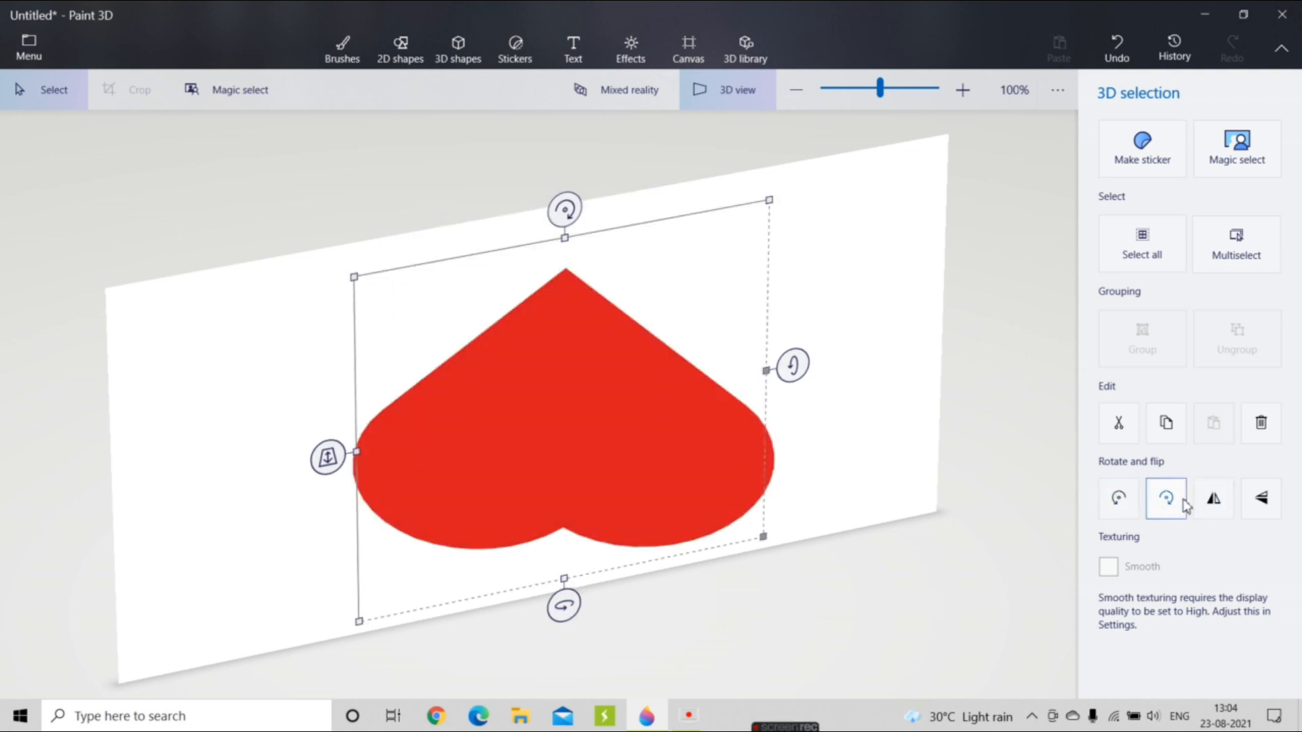
click(1183, 509)
click(1184, 505)
click(1183, 502)
click(1184, 502)
- Flip the heart horizontally four times in a row
click(1218, 507)
click(1219, 503)
click(1219, 503)
click(1219, 504)
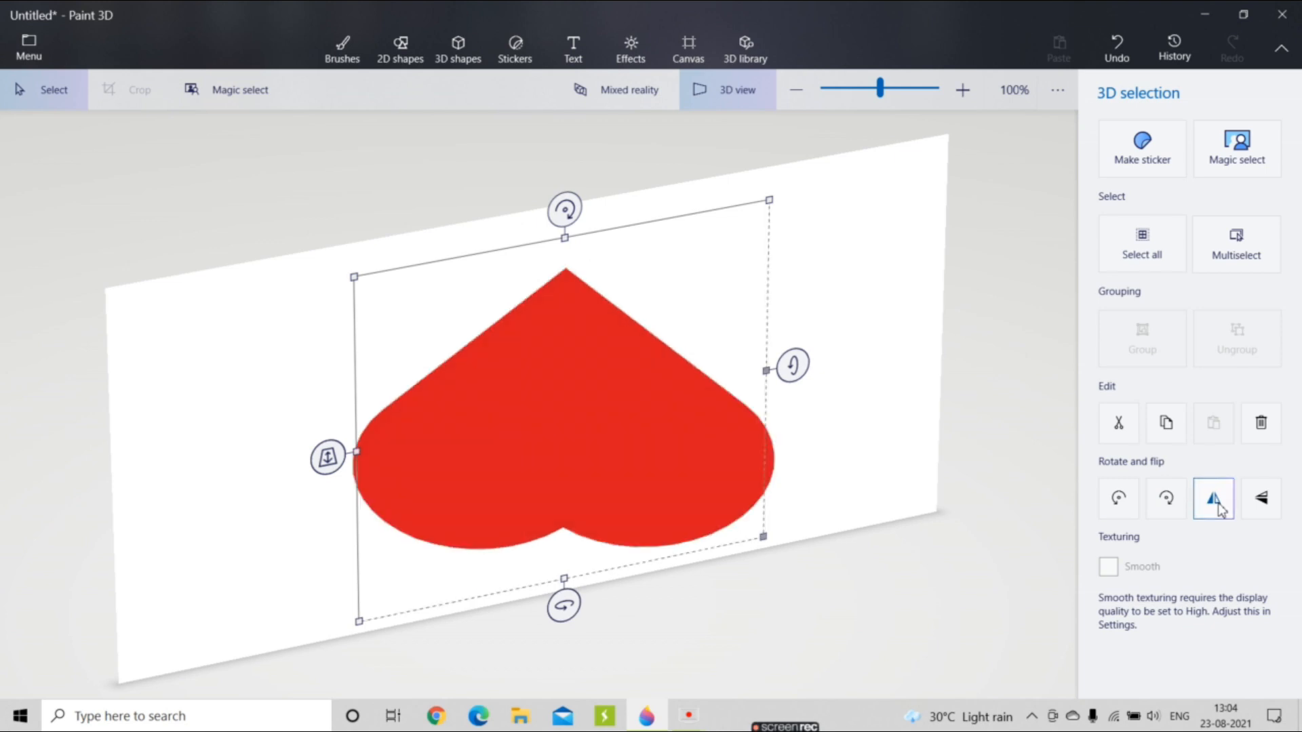
- Flip the heart vertically three times and push it back in depth so it cuts through the canvas
click(1277, 503)
click(1275, 505)
click(1272, 506)
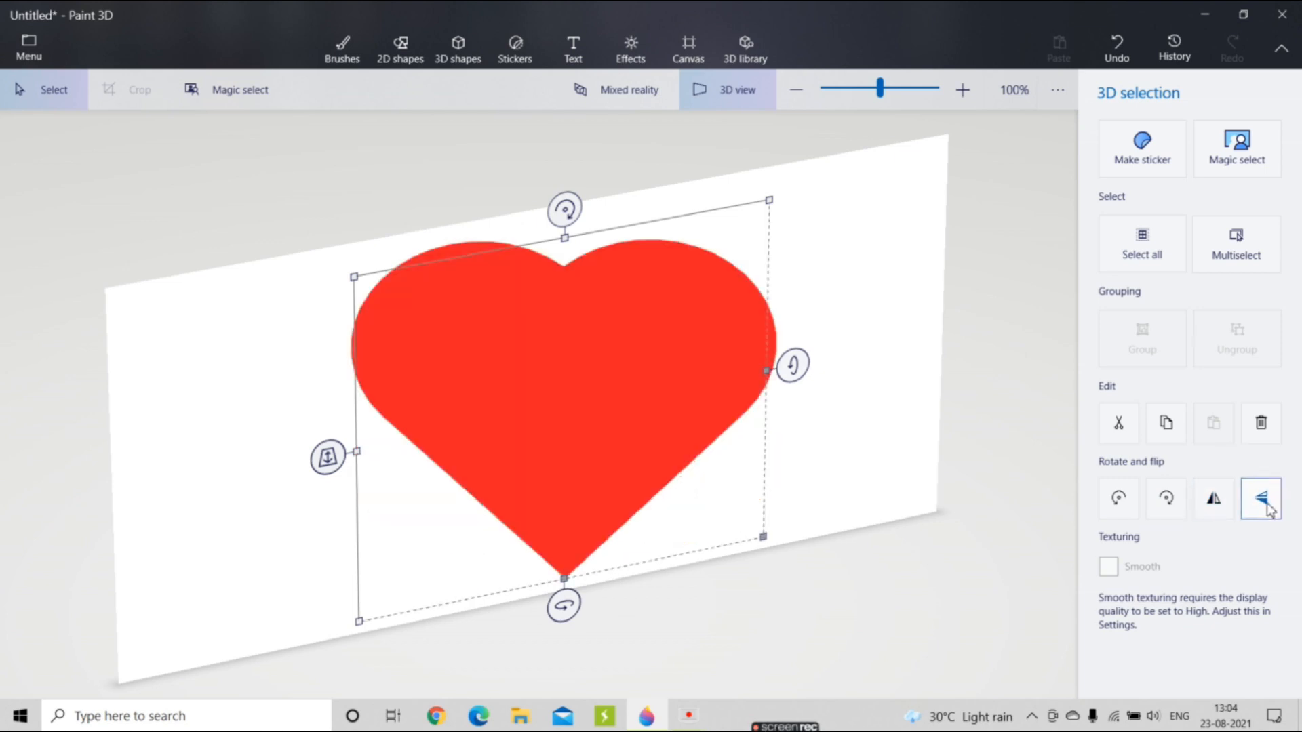
drag(328, 456, 327, 341)
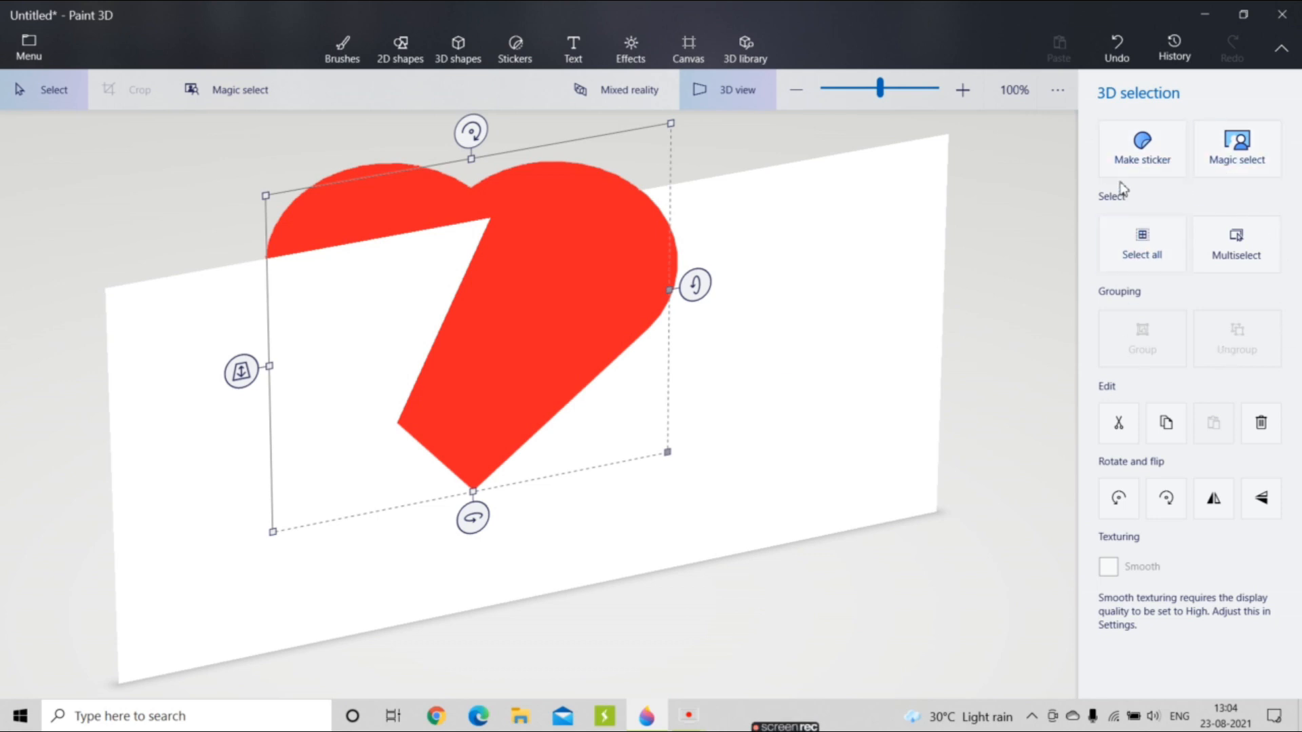
- Fill the canvas with polished-metal dark red, replace it with blue, and finish with gold
click(356, 46)
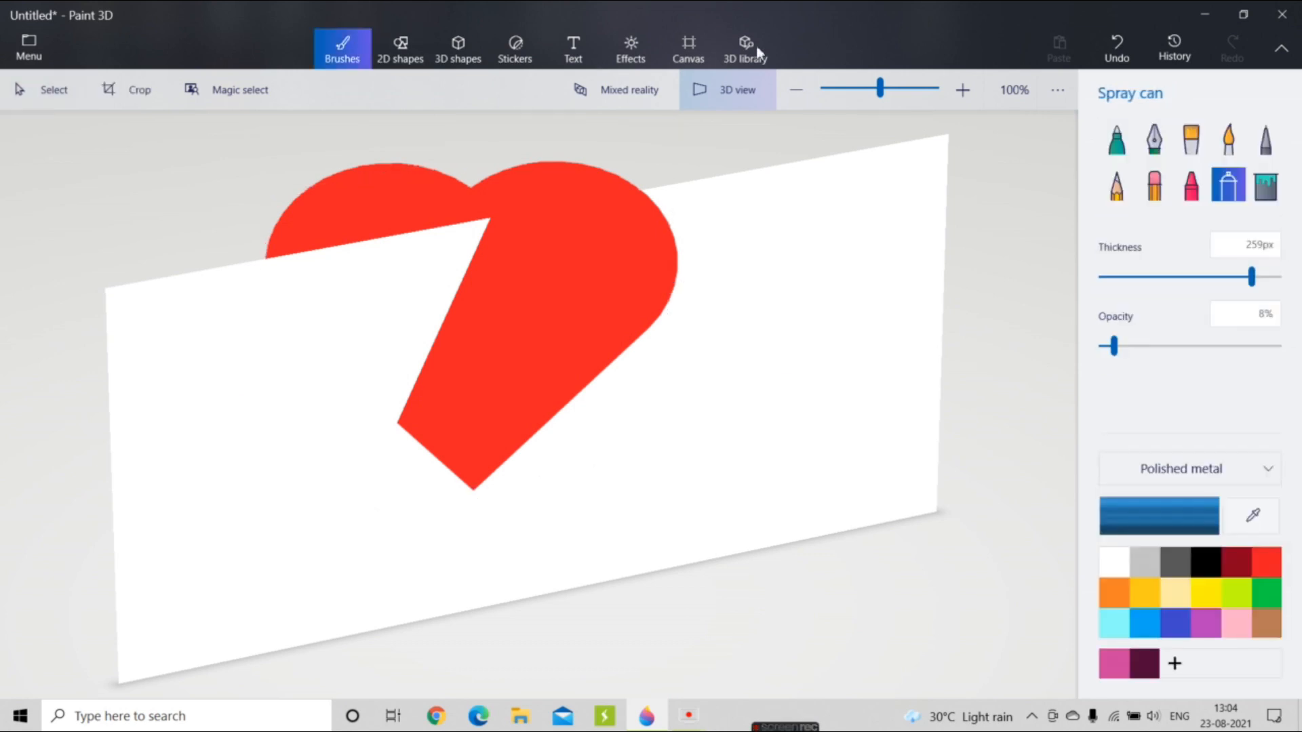
click(1265, 185)
click(1237, 564)
click(805, 400)
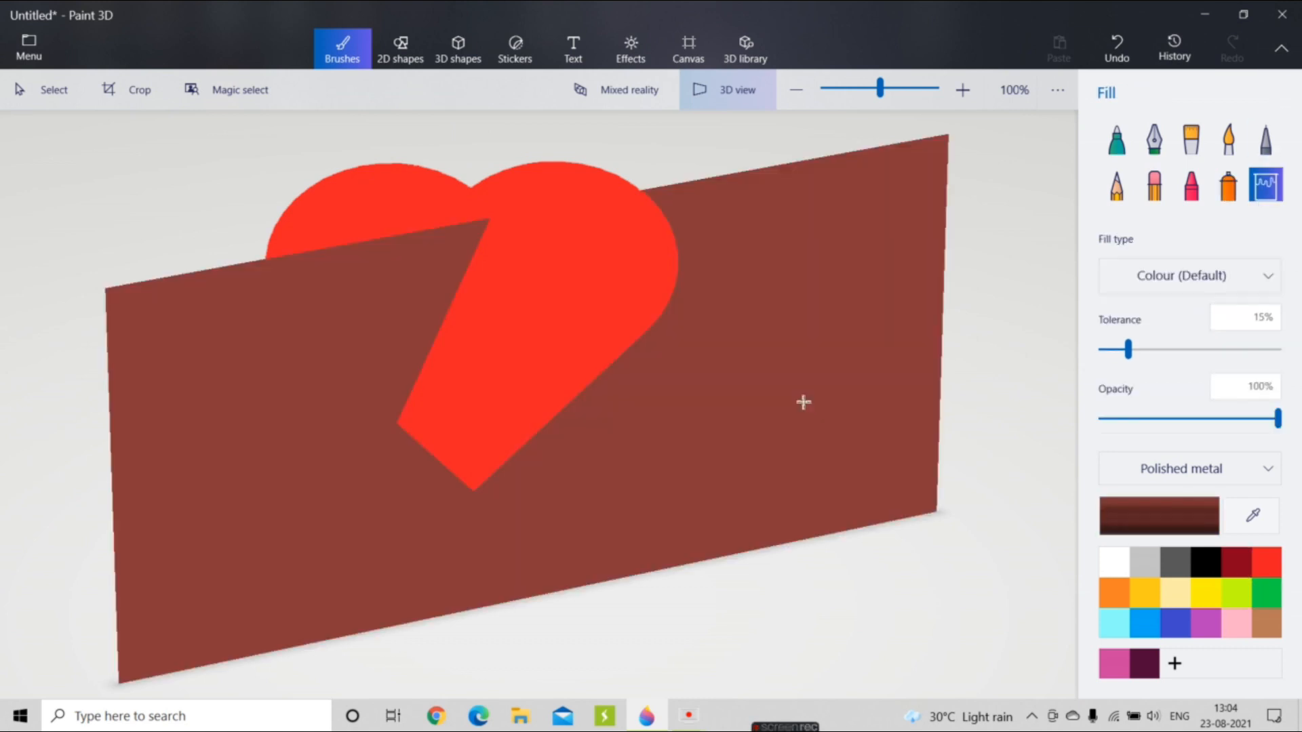
click(1146, 621)
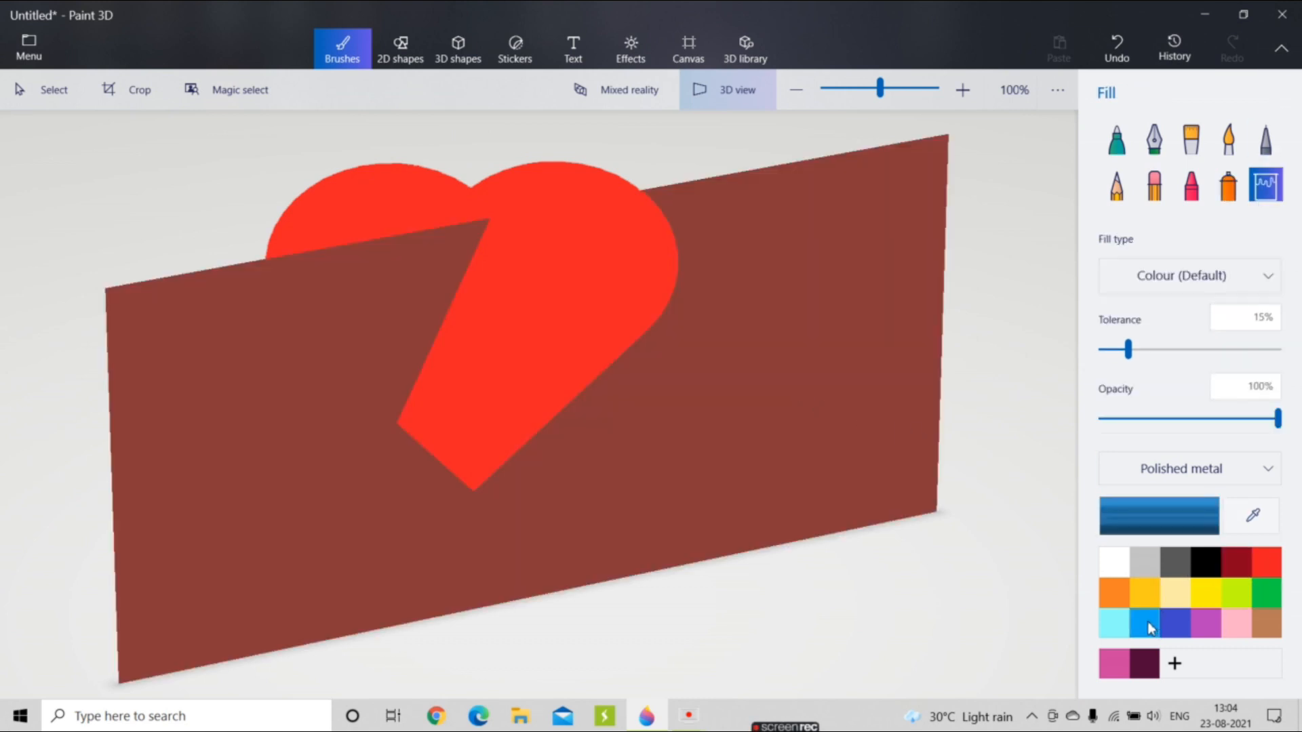
click(724, 378)
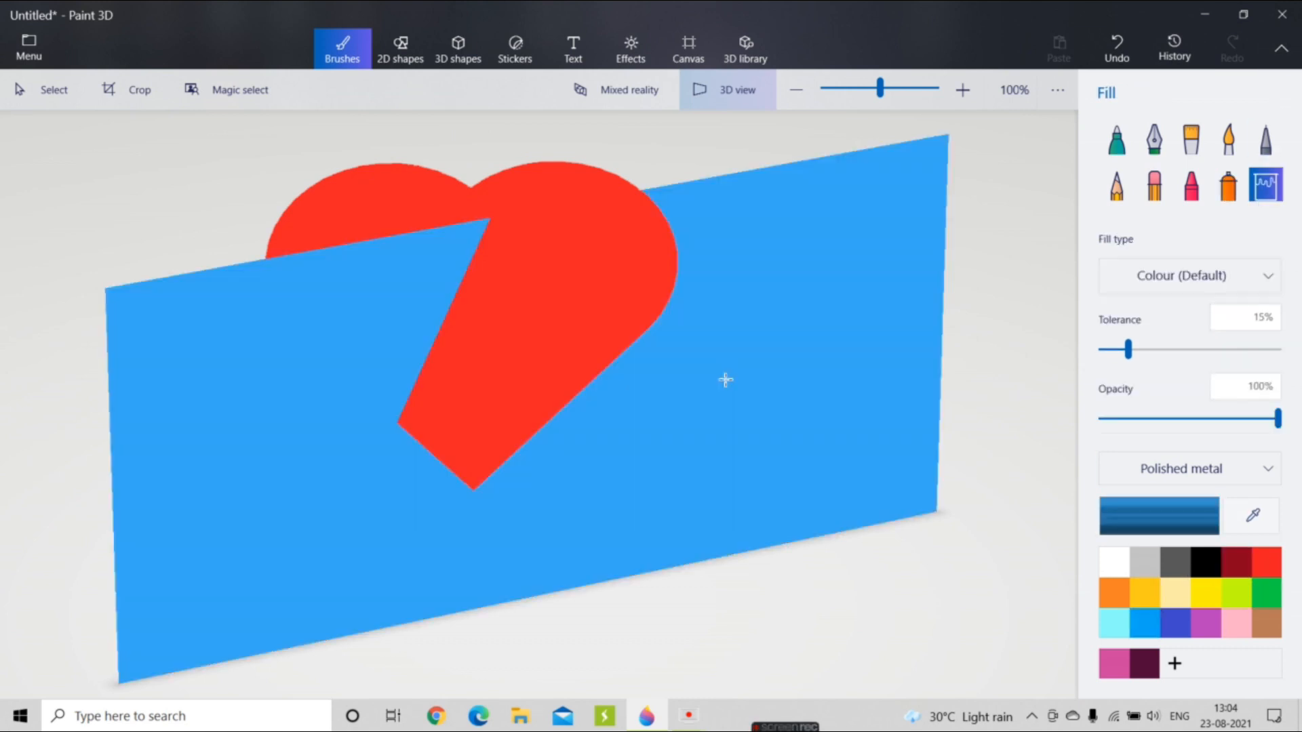
click(1145, 600)
click(796, 416)
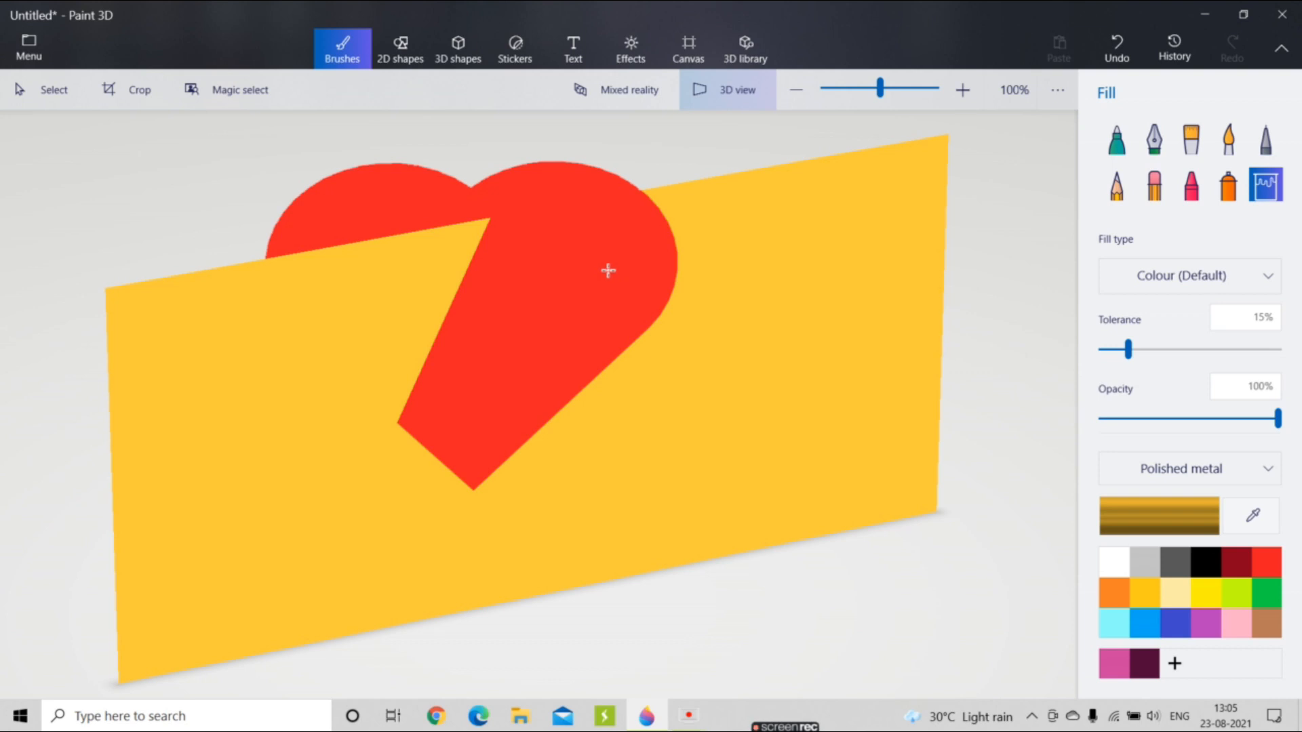
click(21, 51)
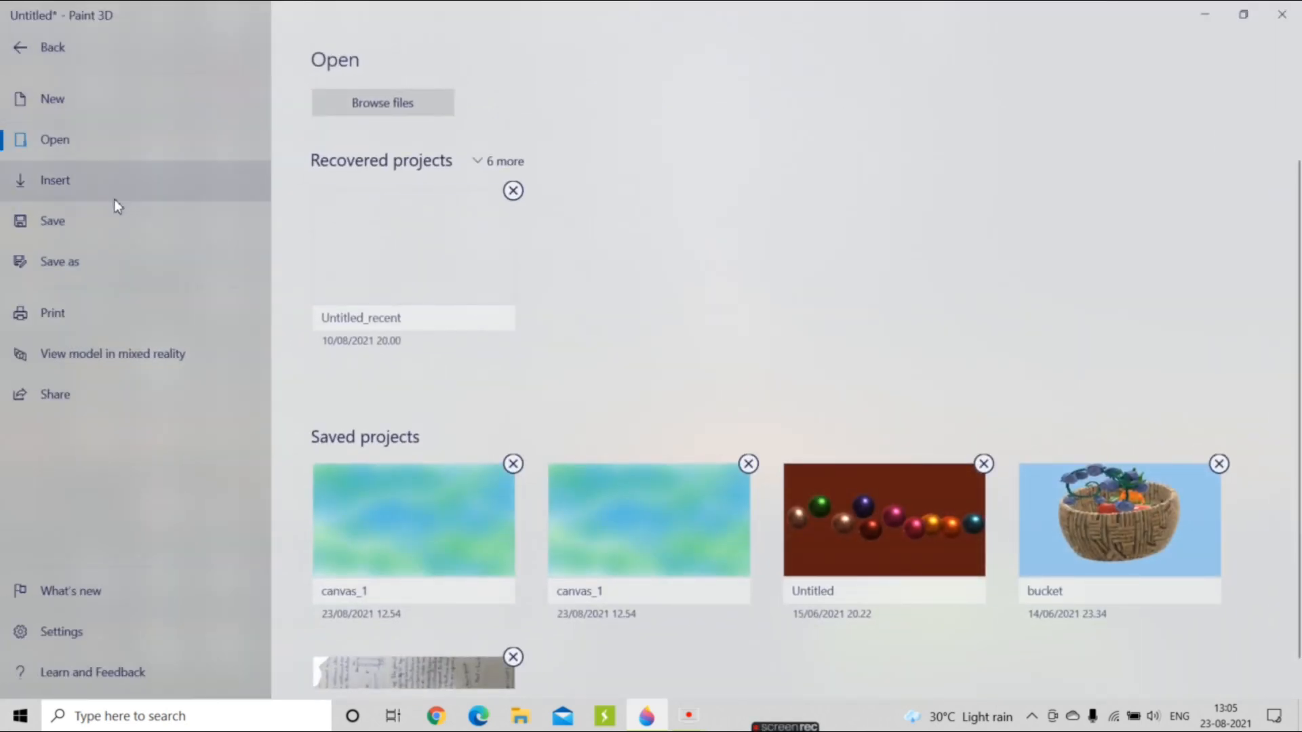
click(139, 254)
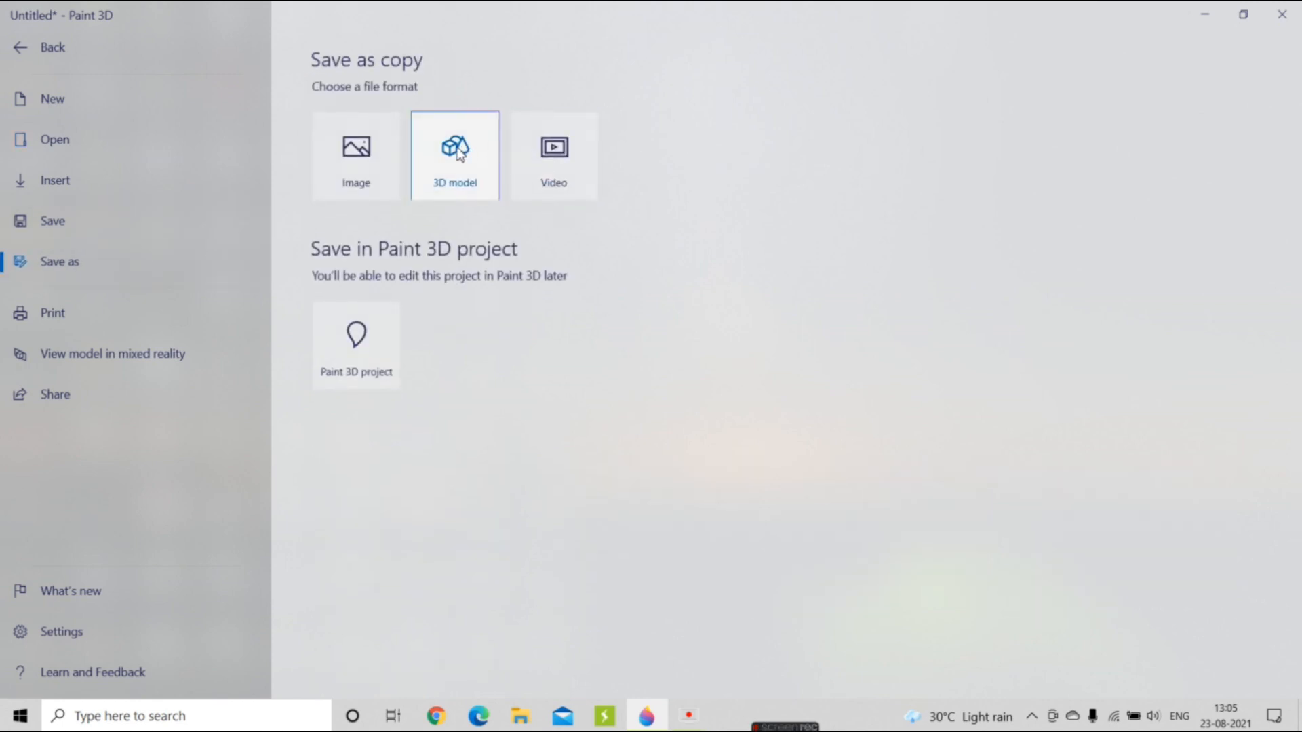
click(477, 180)
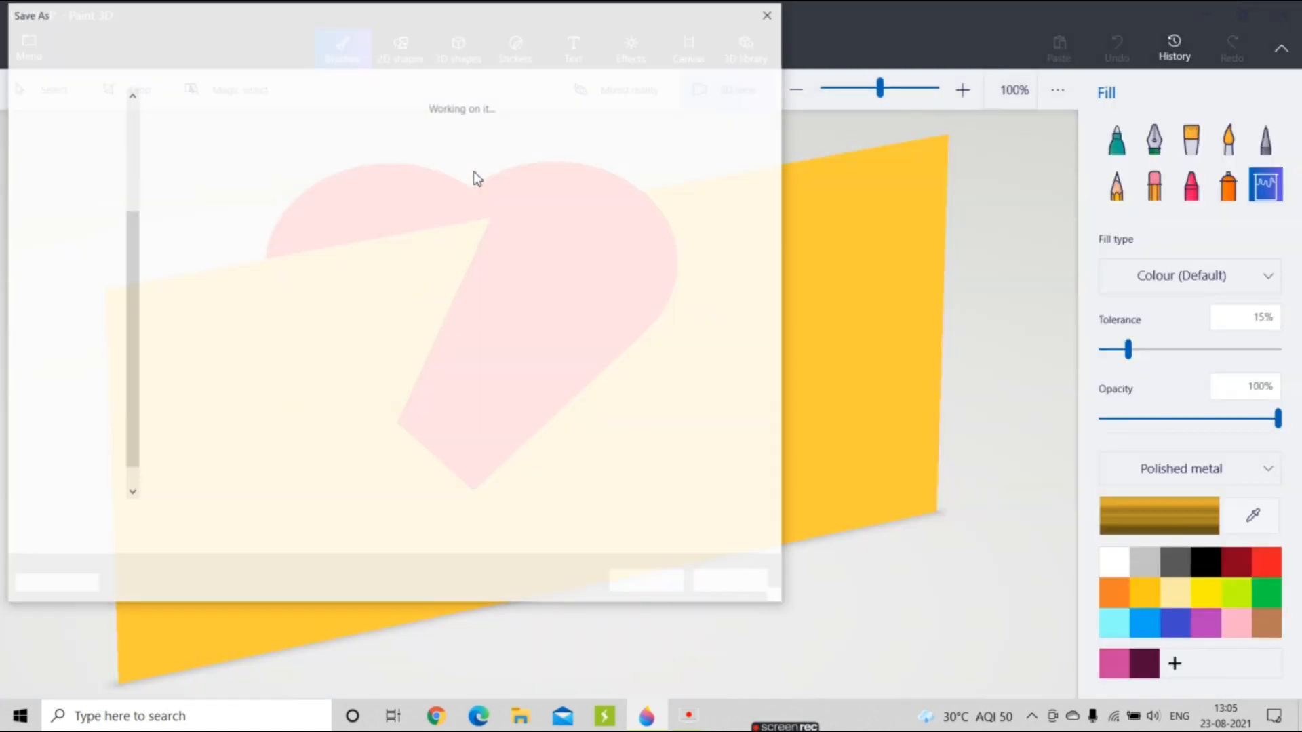
click(769, 14)
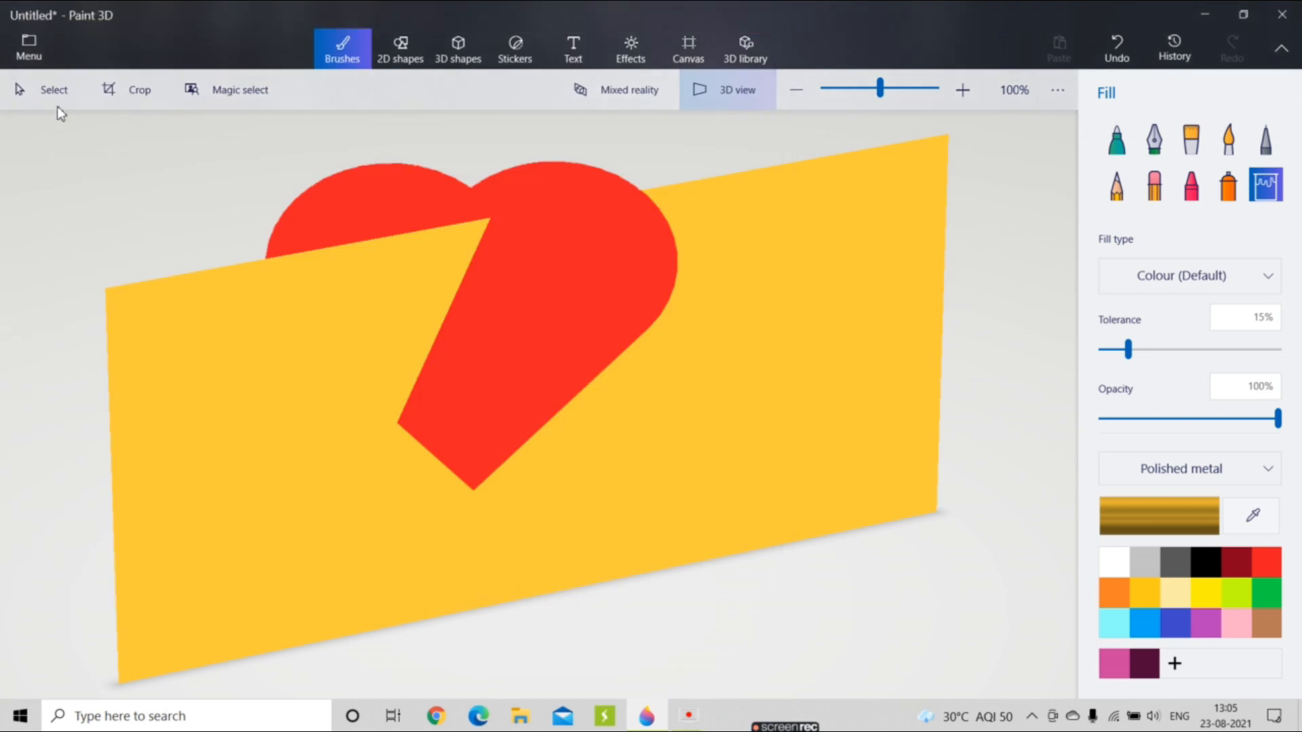
- Save a copy of the scene as a GLB 3D model named "heart" on the Desktop
click(19, 53)
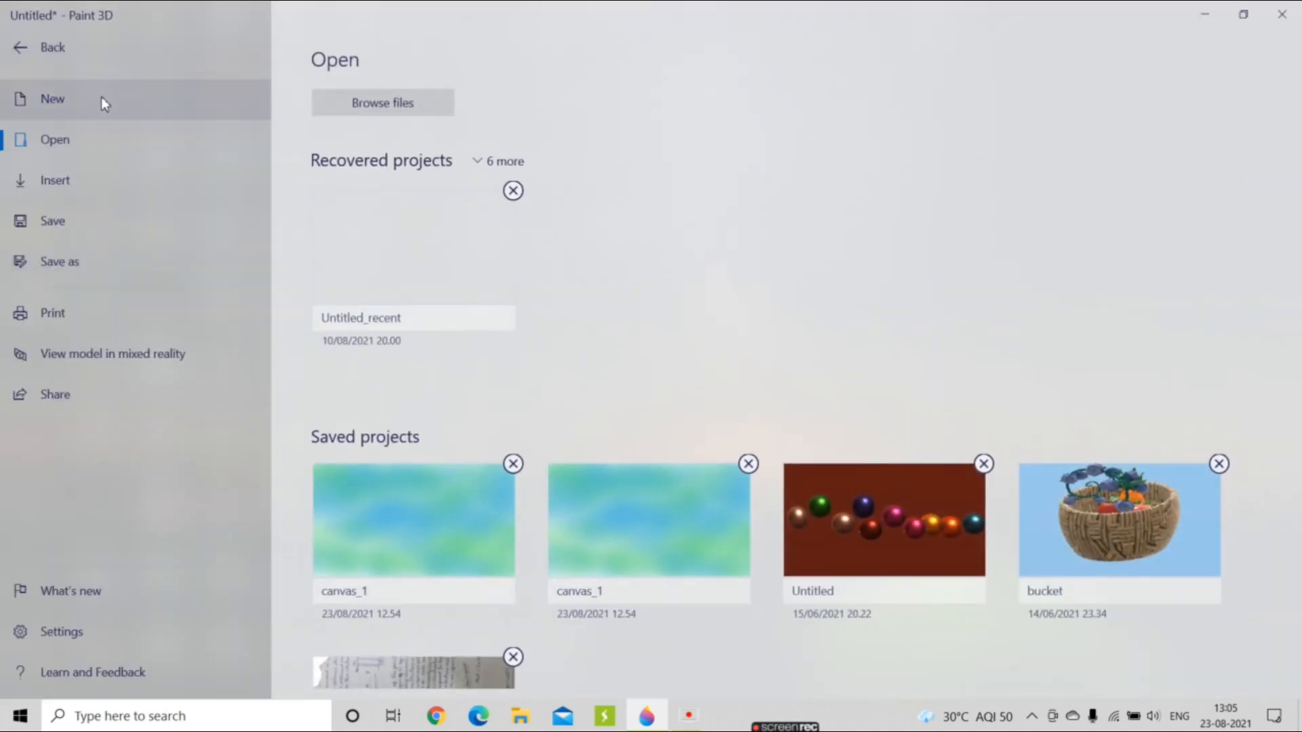
click(90, 260)
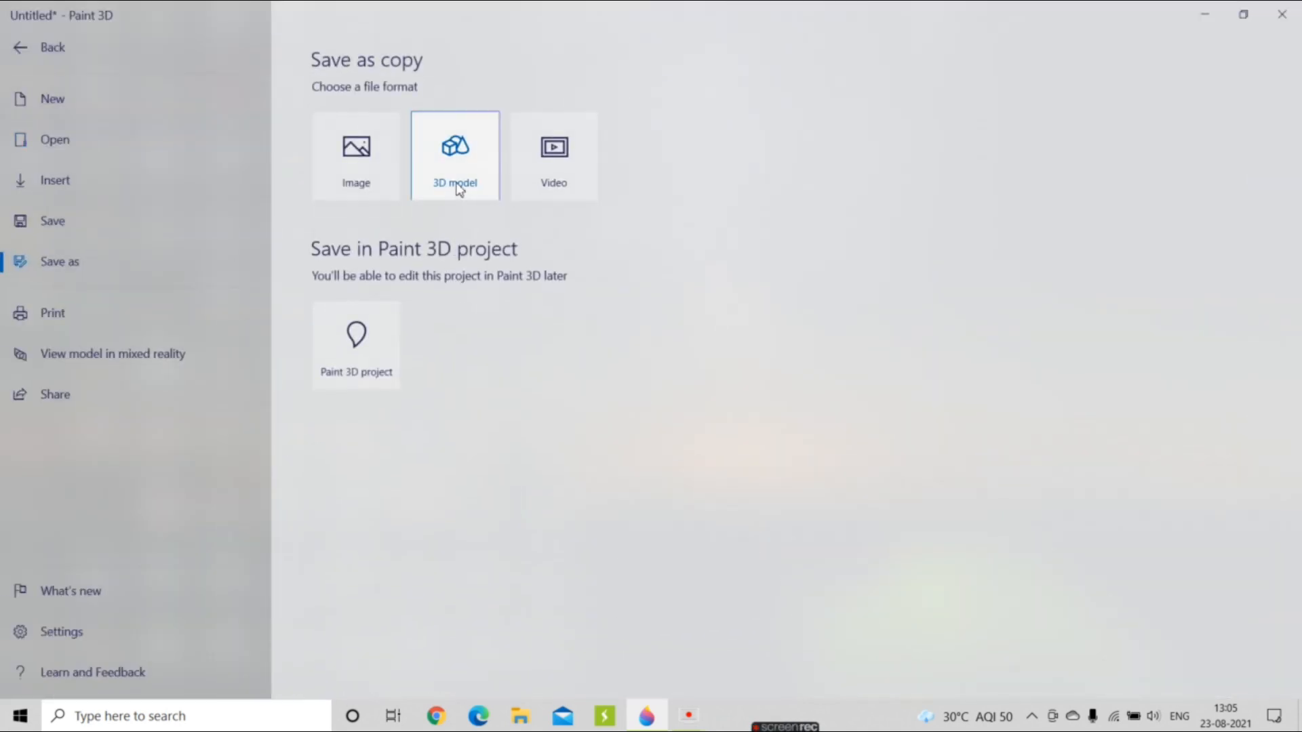
click(456, 176)
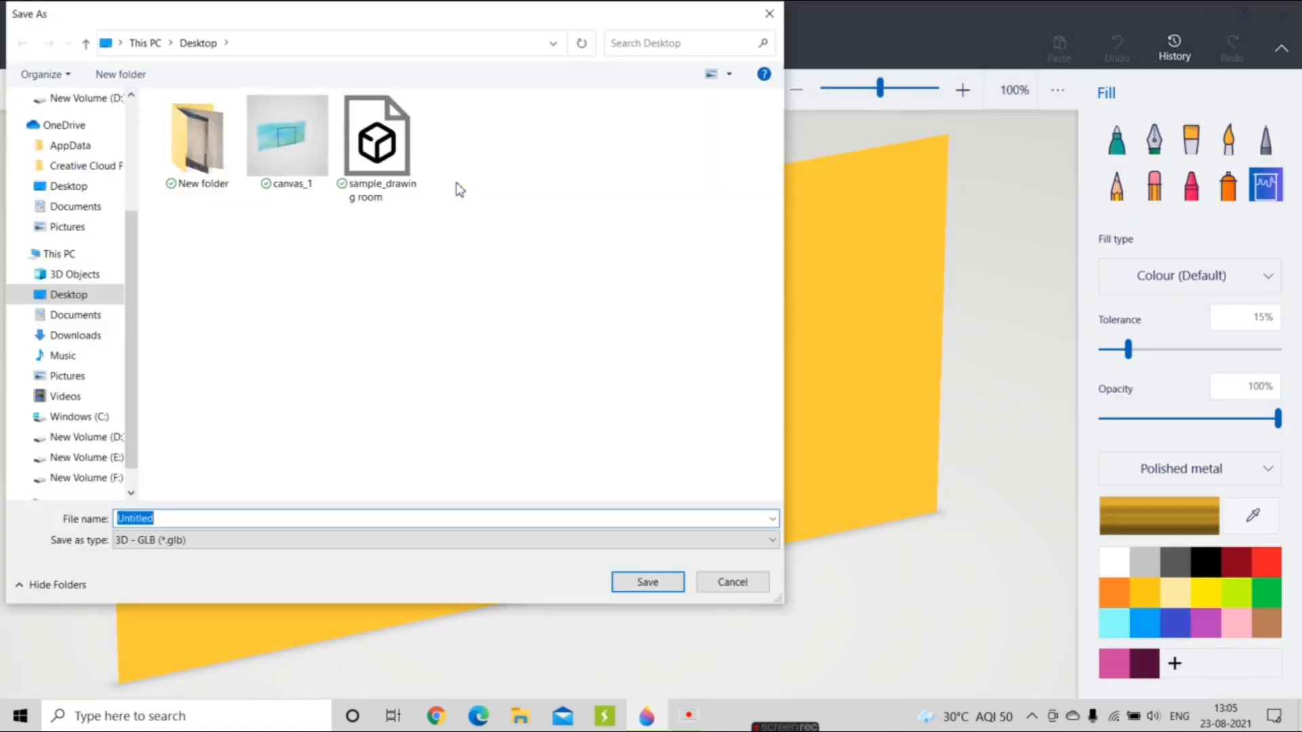
click(233, 515)
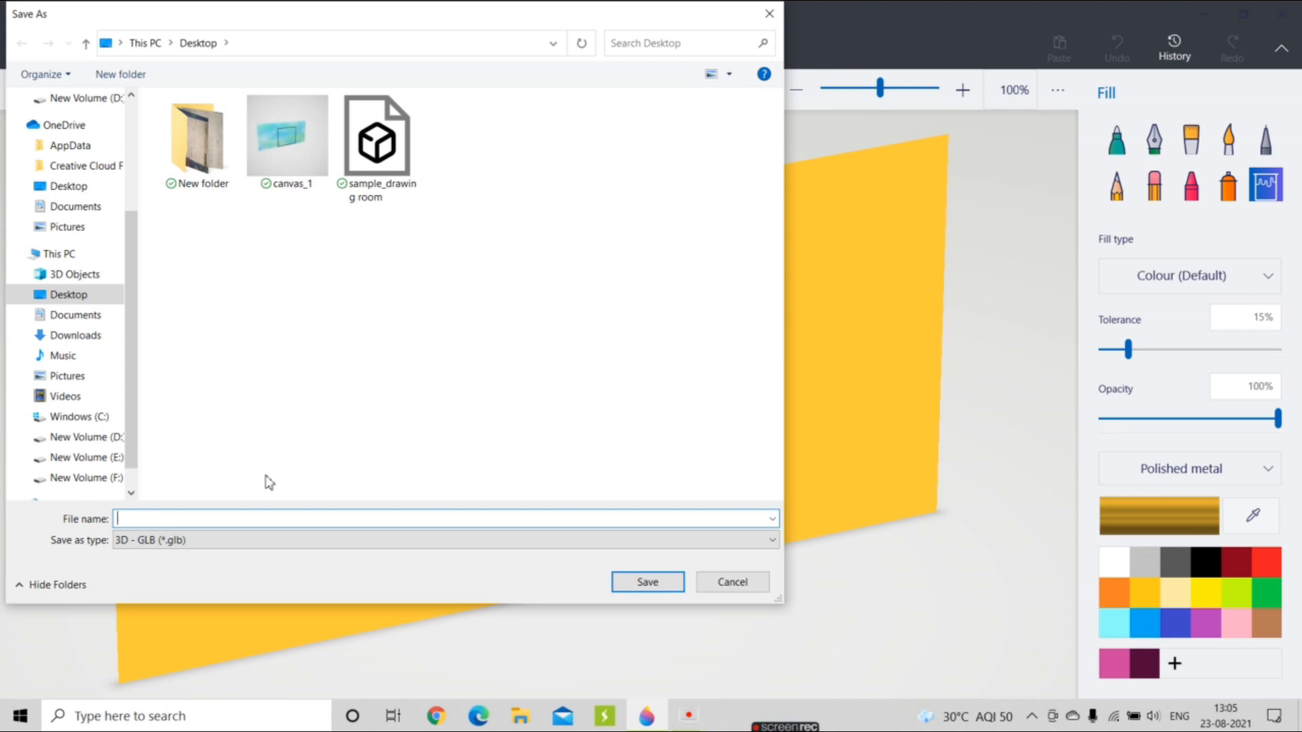
text(heart)
key(Return)
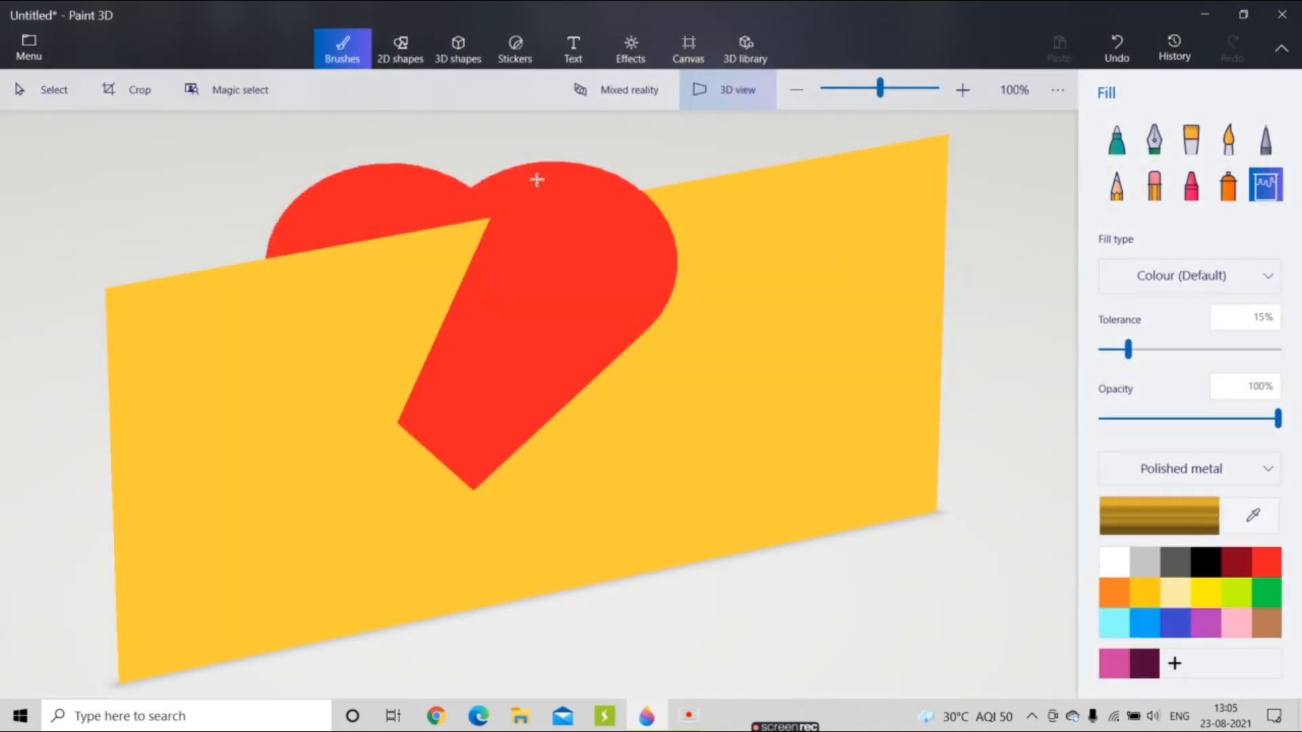
- Try the Day (Minecraft) filter and the orange filter on the scene, shifting the light direction around the light wheel
click(631, 49)
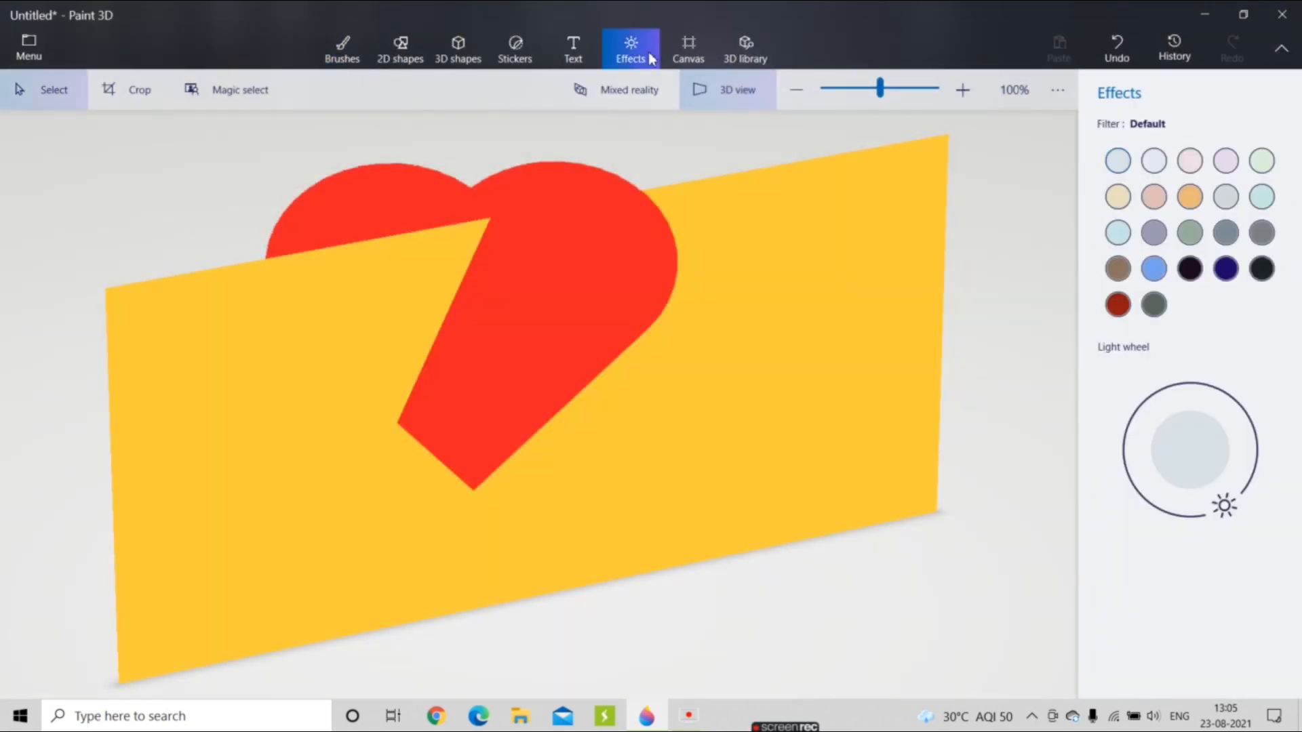
drag(1229, 508, 1142, 491)
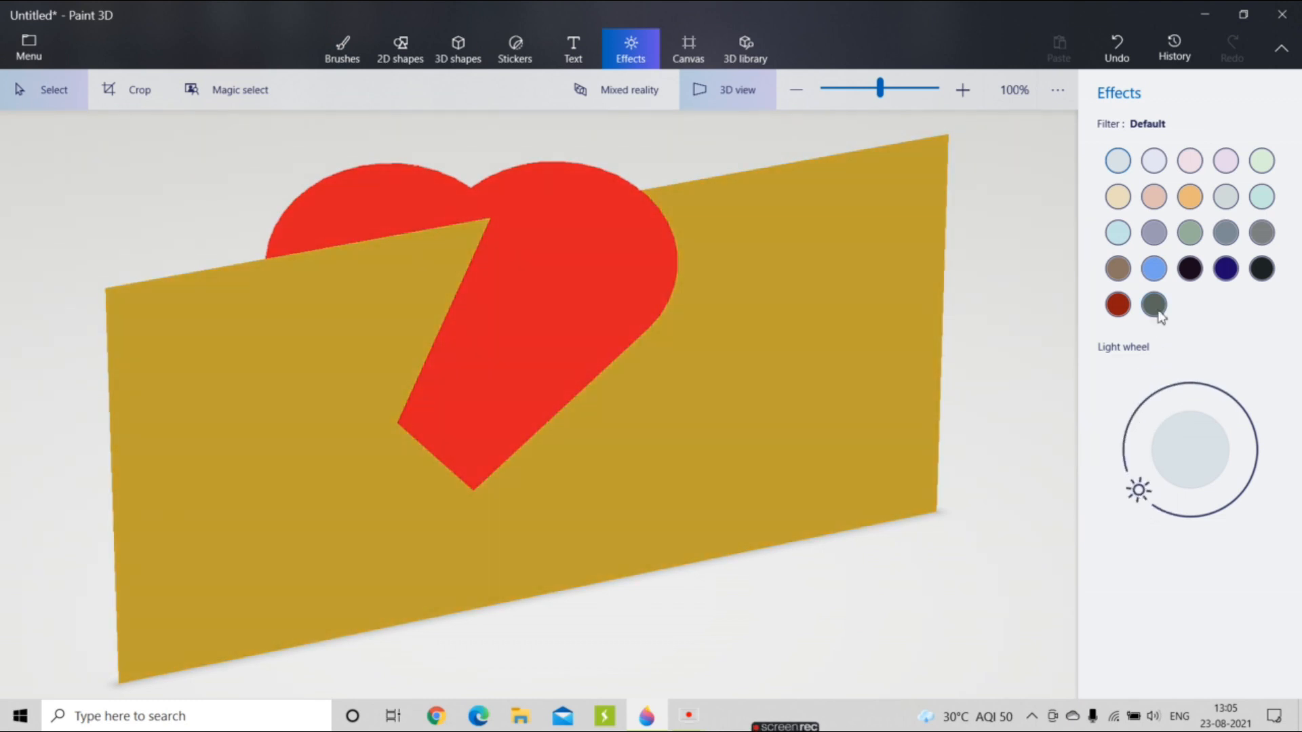
click(1153, 268)
drag(1211, 395, 1251, 438)
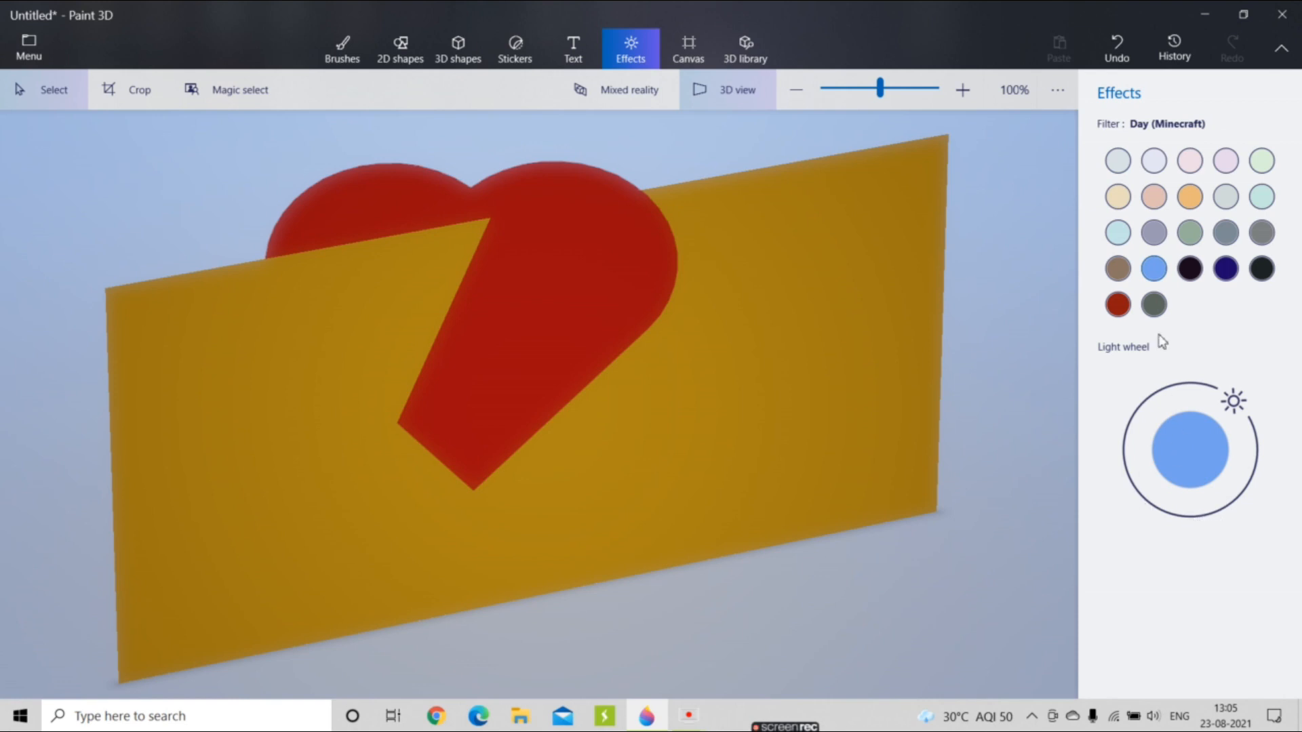
click(1191, 202)
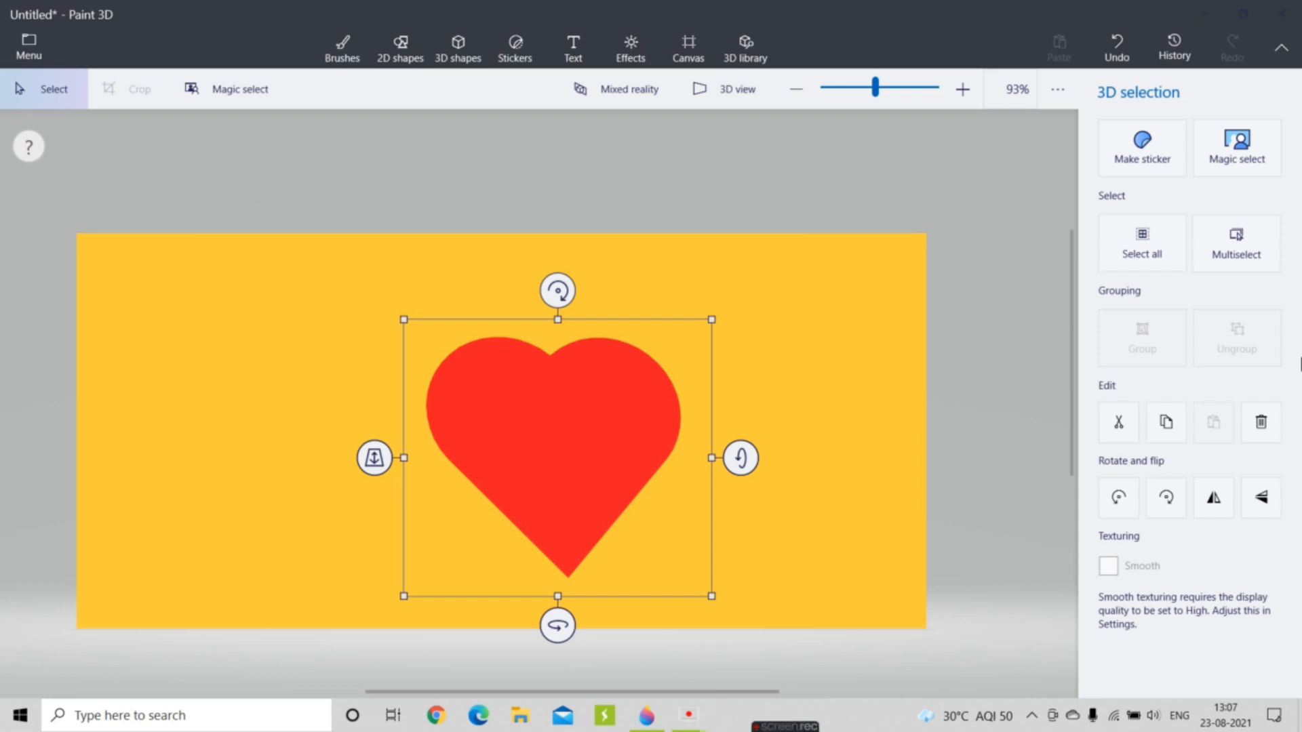
- Enlarge the heart and move it toward the canvas's lower left, turning it a quarter turn right and back
drag(715, 327, 805, 233)
drag(578, 351, 424, 419)
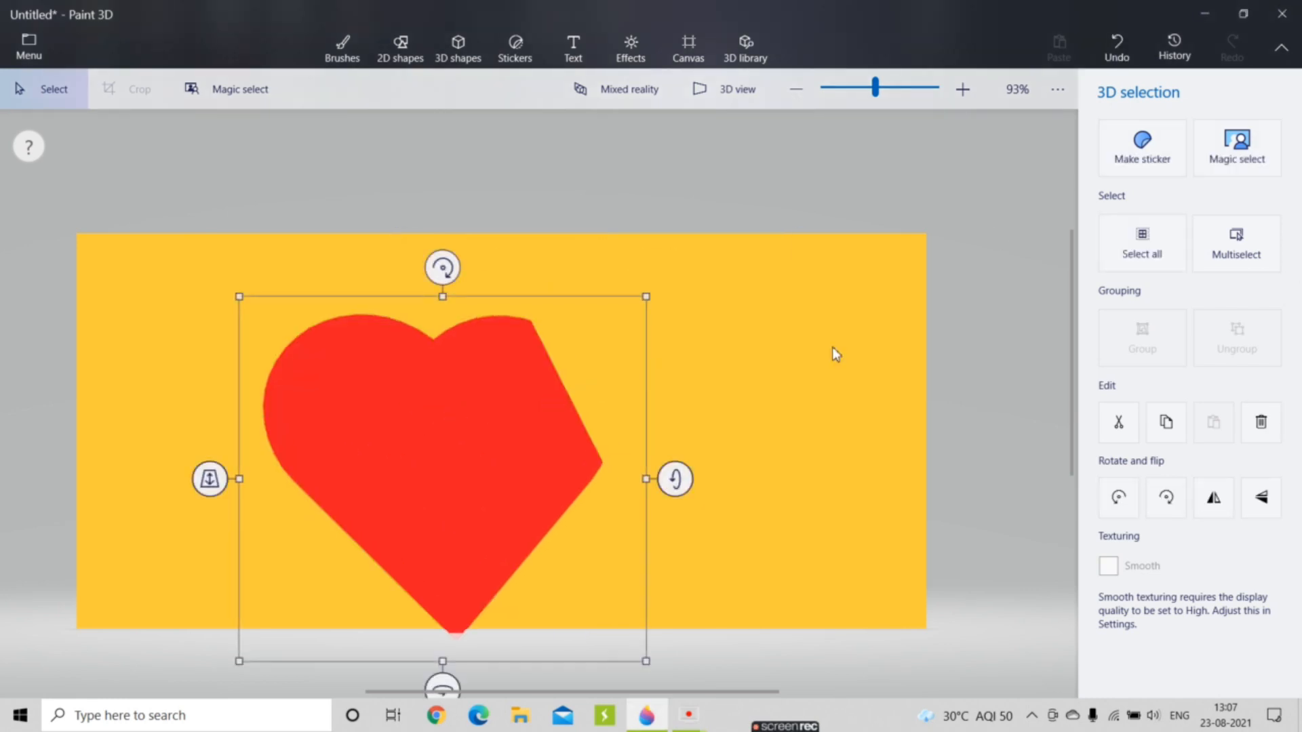
click(1168, 497)
click(1120, 499)
- Widen and slightly enlarge the heart, bringing it fully in front of the canvas and moving it nearer the centre
drag(646, 478, 672, 478)
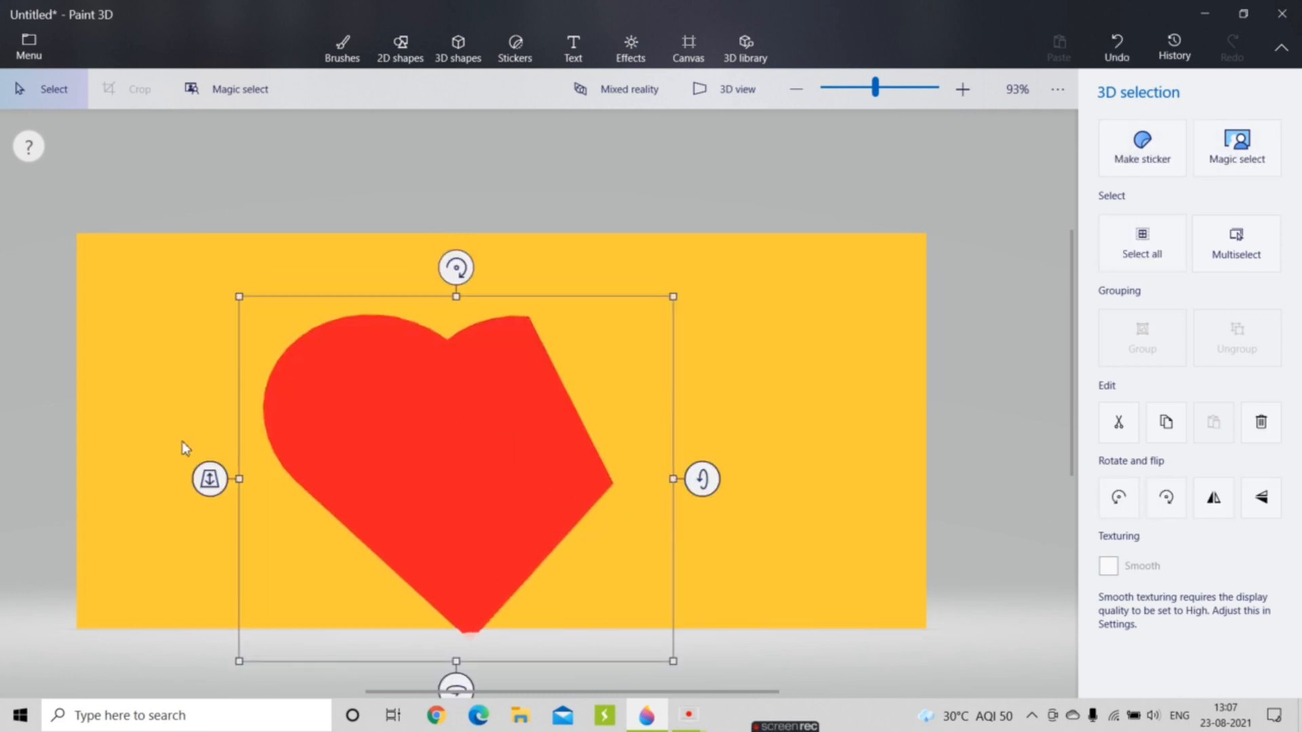
drag(221, 486, 197, 512)
drag(560, 406, 597, 383)
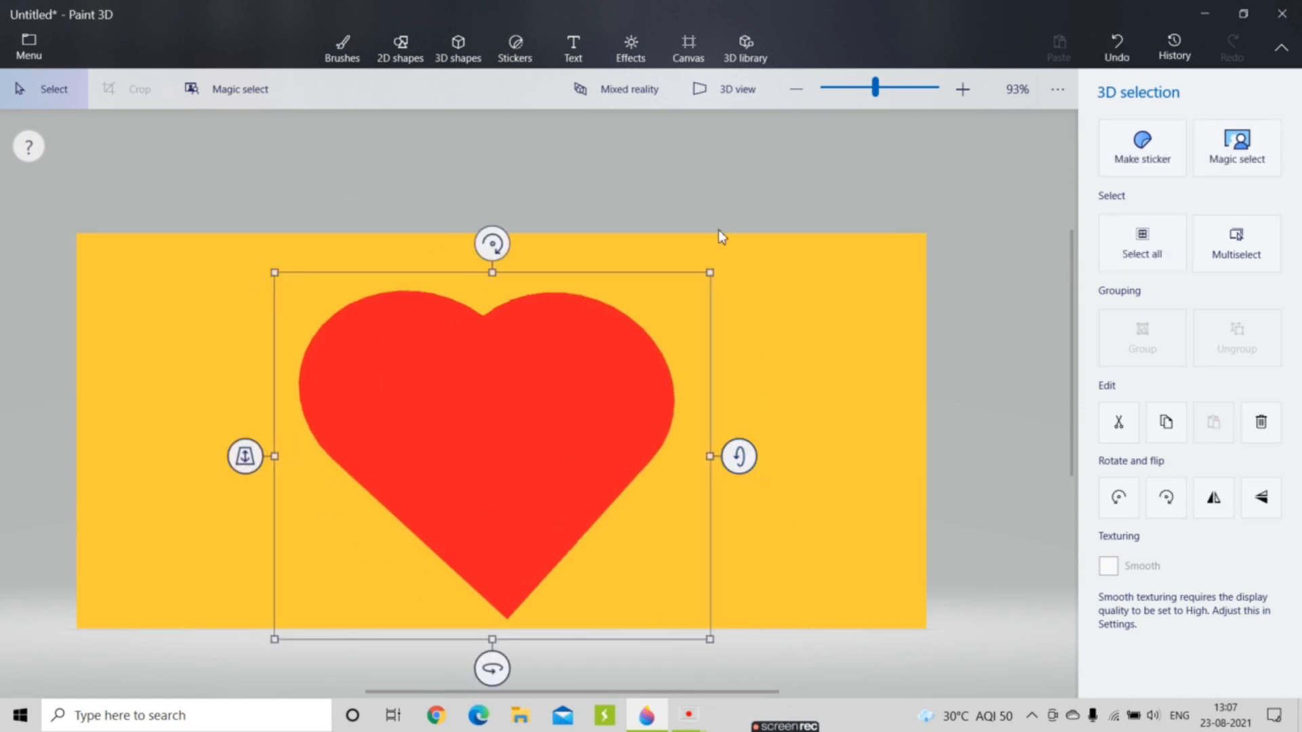
drag(715, 270, 720, 266)
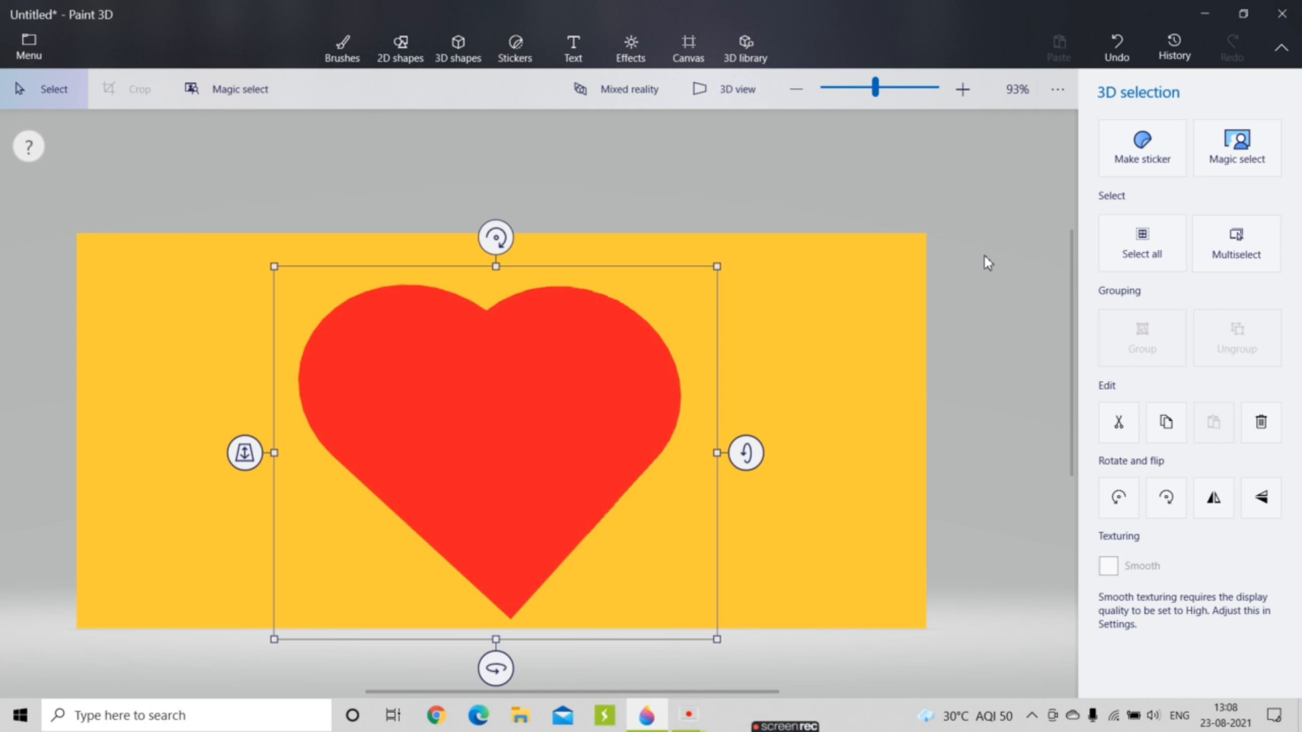
drag(3, 8, 22, 48)
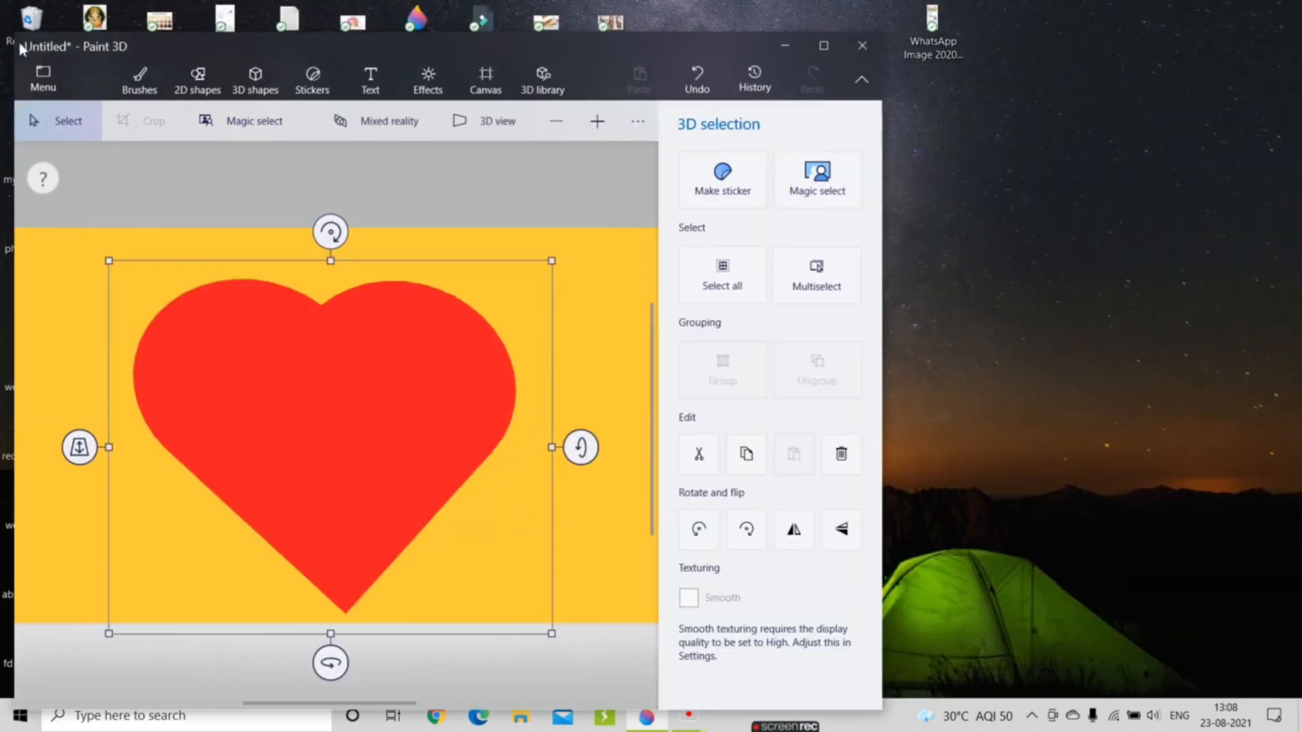
click(824, 45)
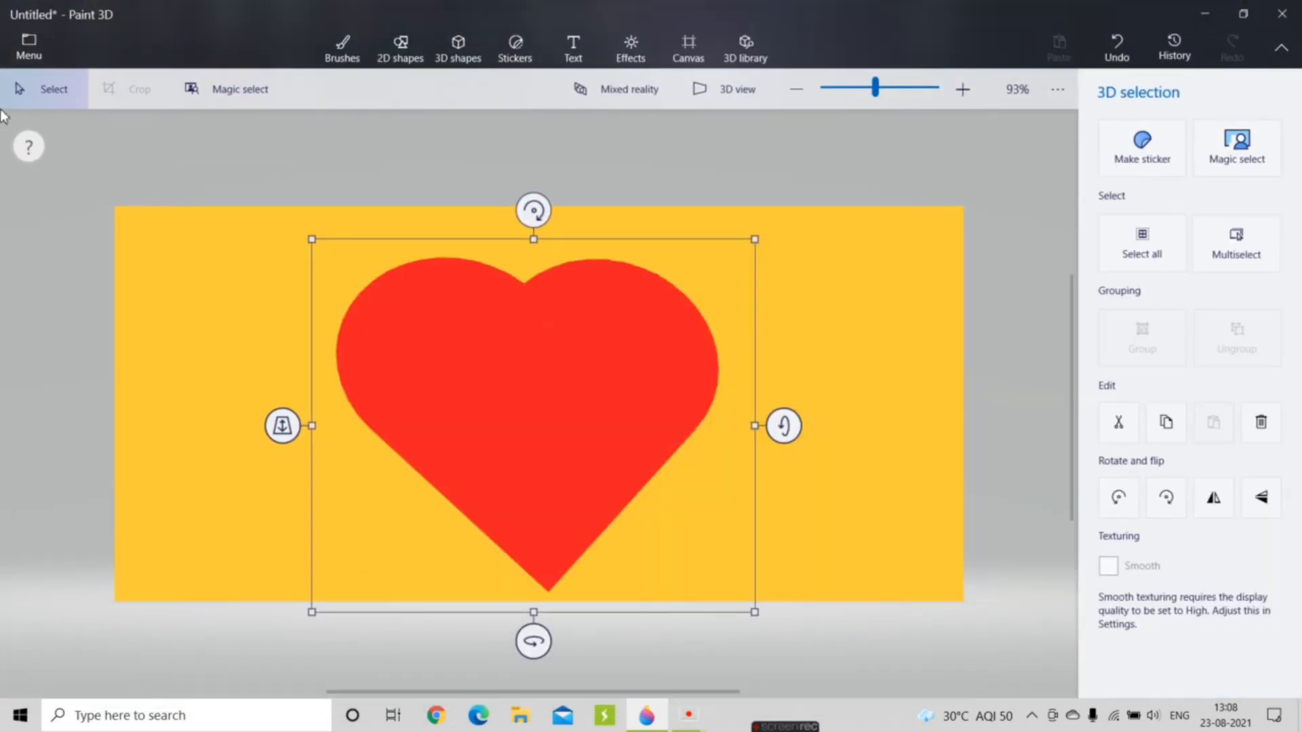
- Save a copy of the scene as a GLB 3D model named "heart_1" on the Desktop
click(5, 47)
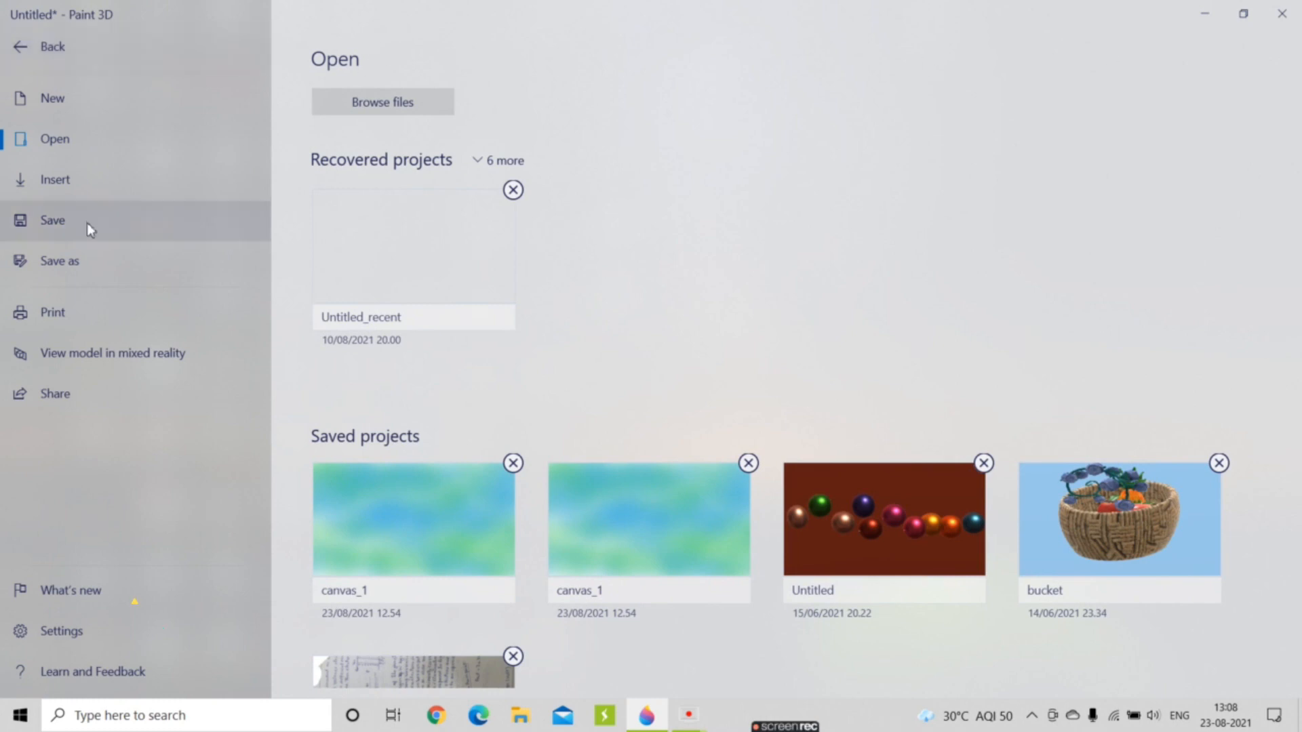
click(83, 262)
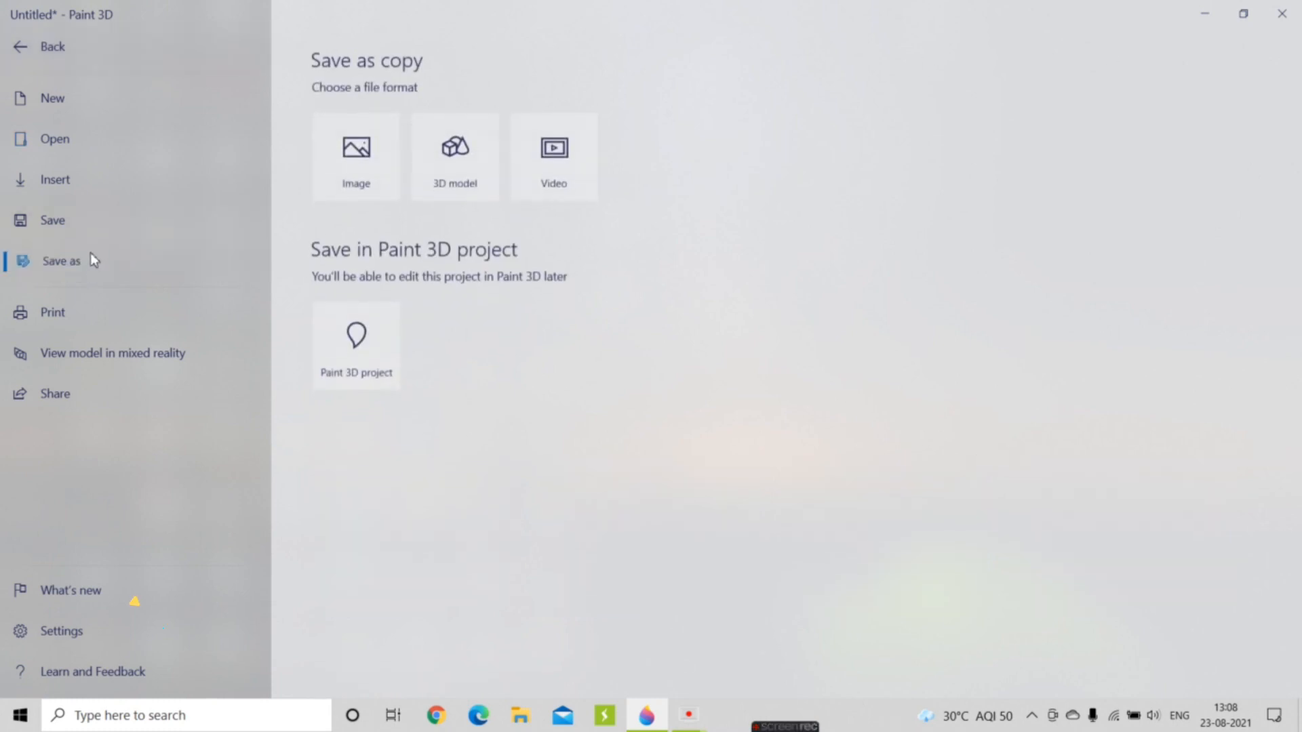
click(457, 147)
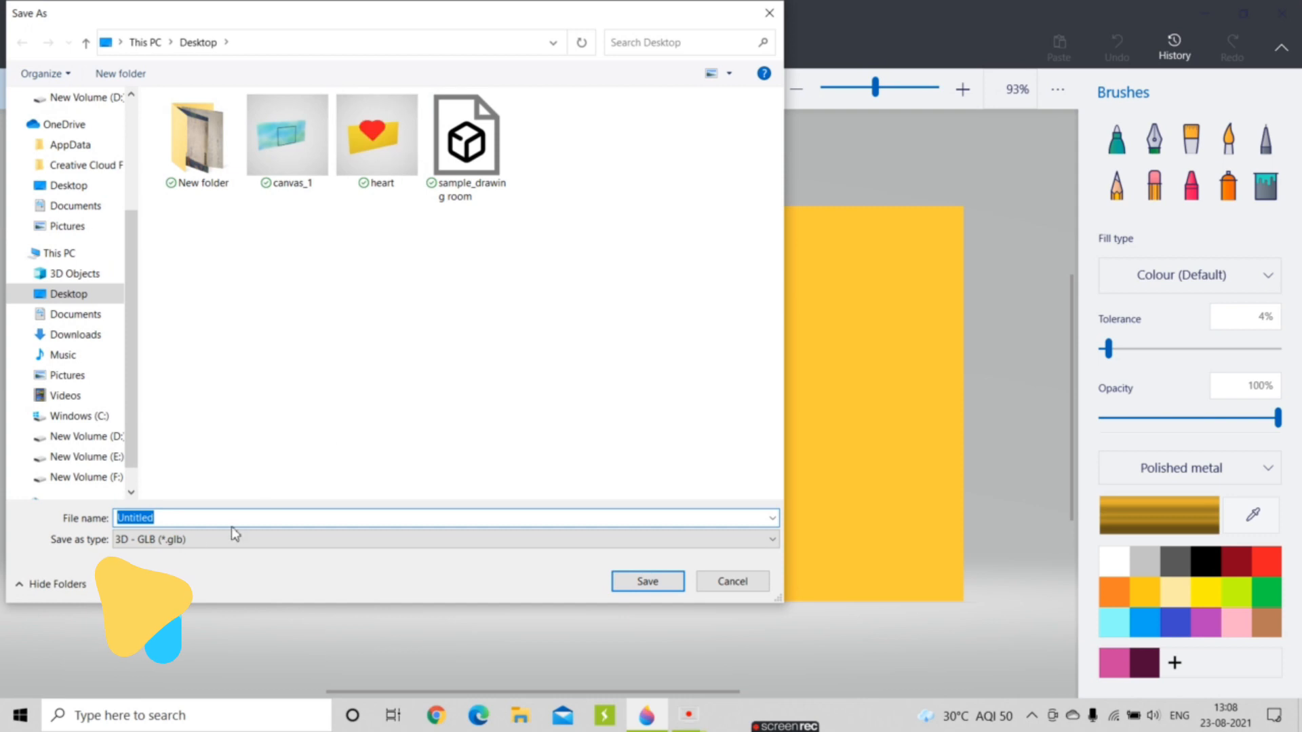
click(202, 518)
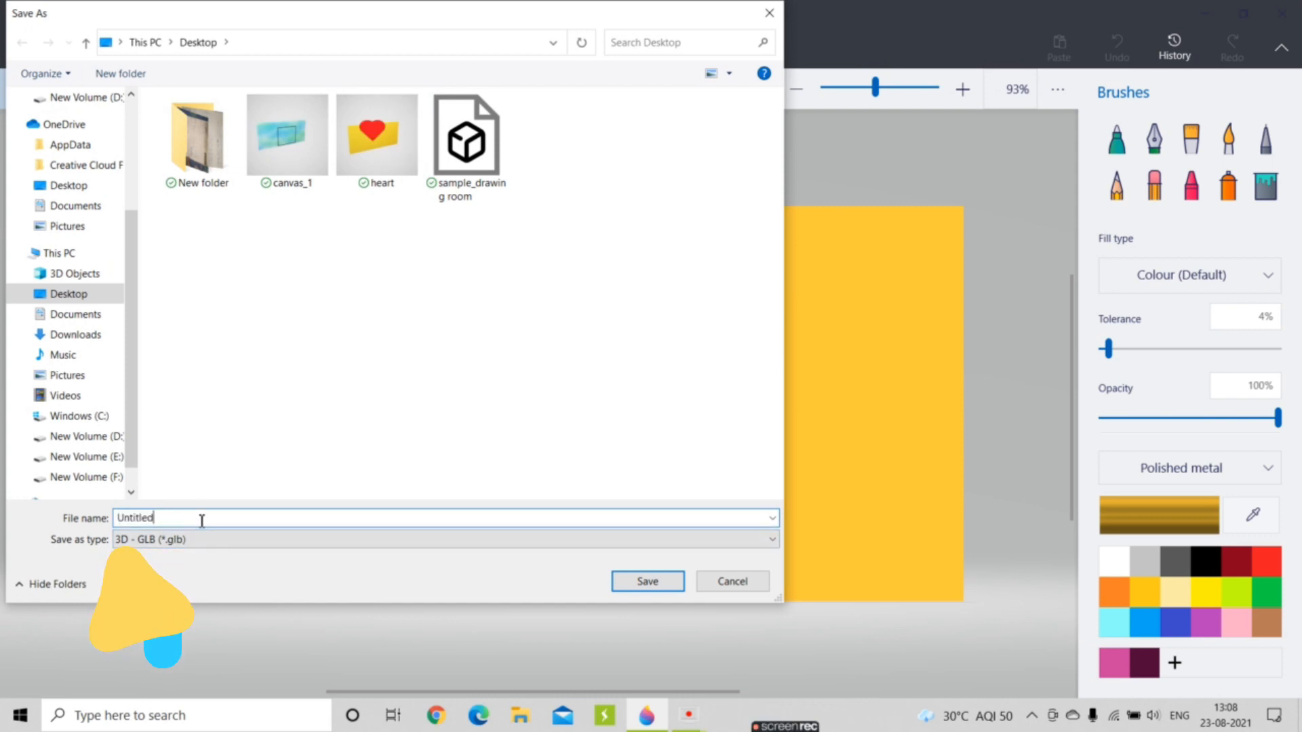
key(BackSpace)
key(BackSpace)
key(BackSpace)
key(BackSpace)
key(BackSpace)
key(BackSpace)
key(BackSpace)
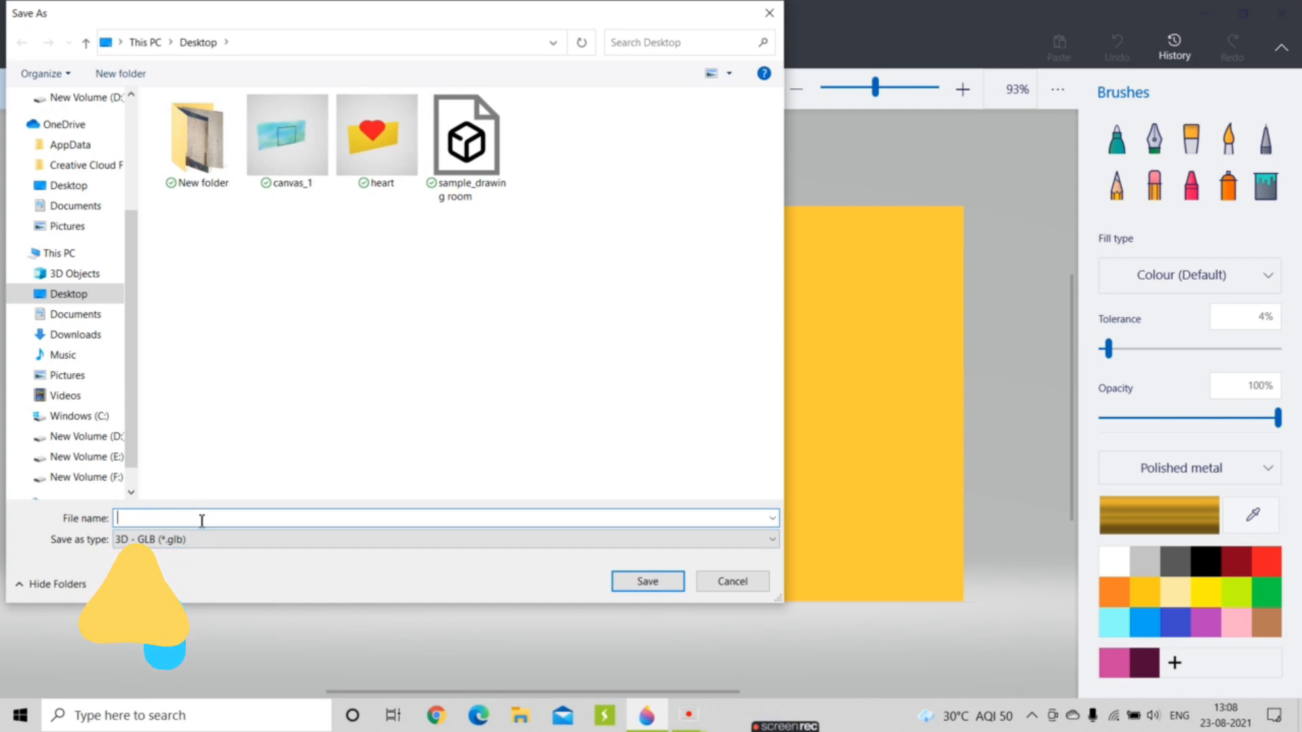
text(h)
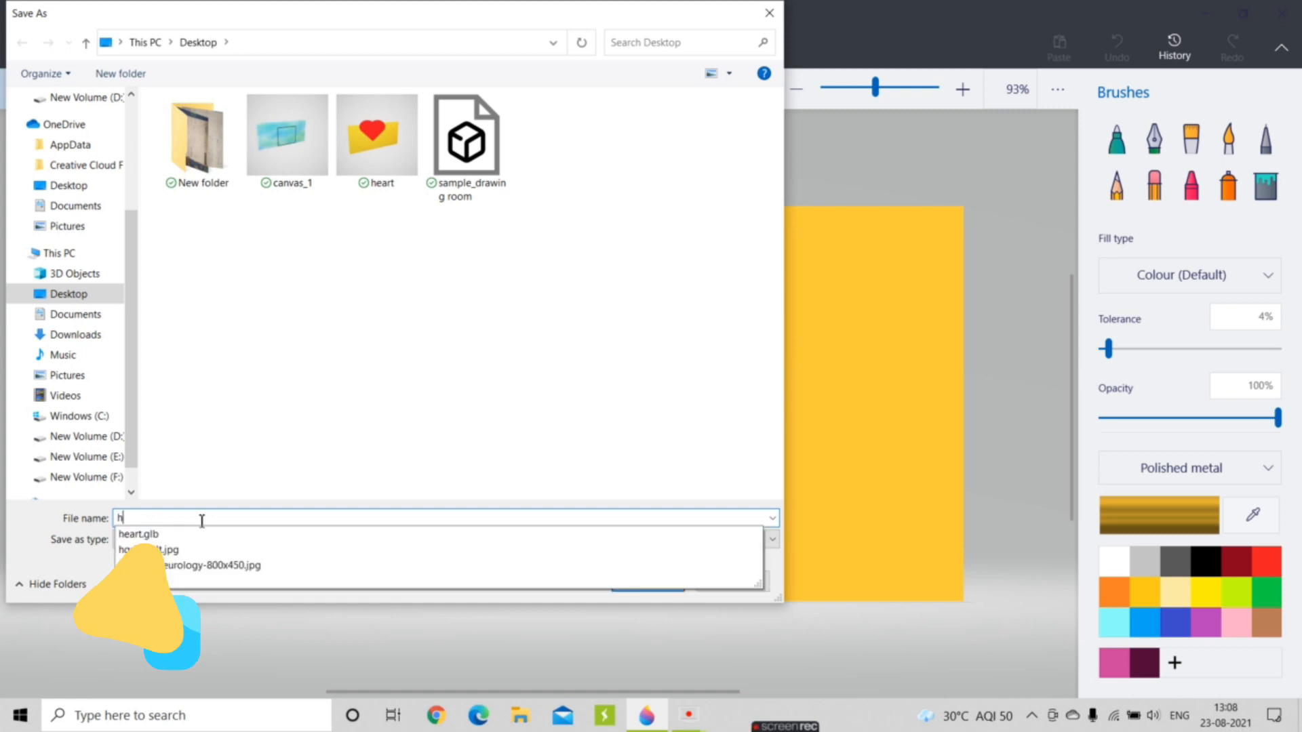
text(ear)
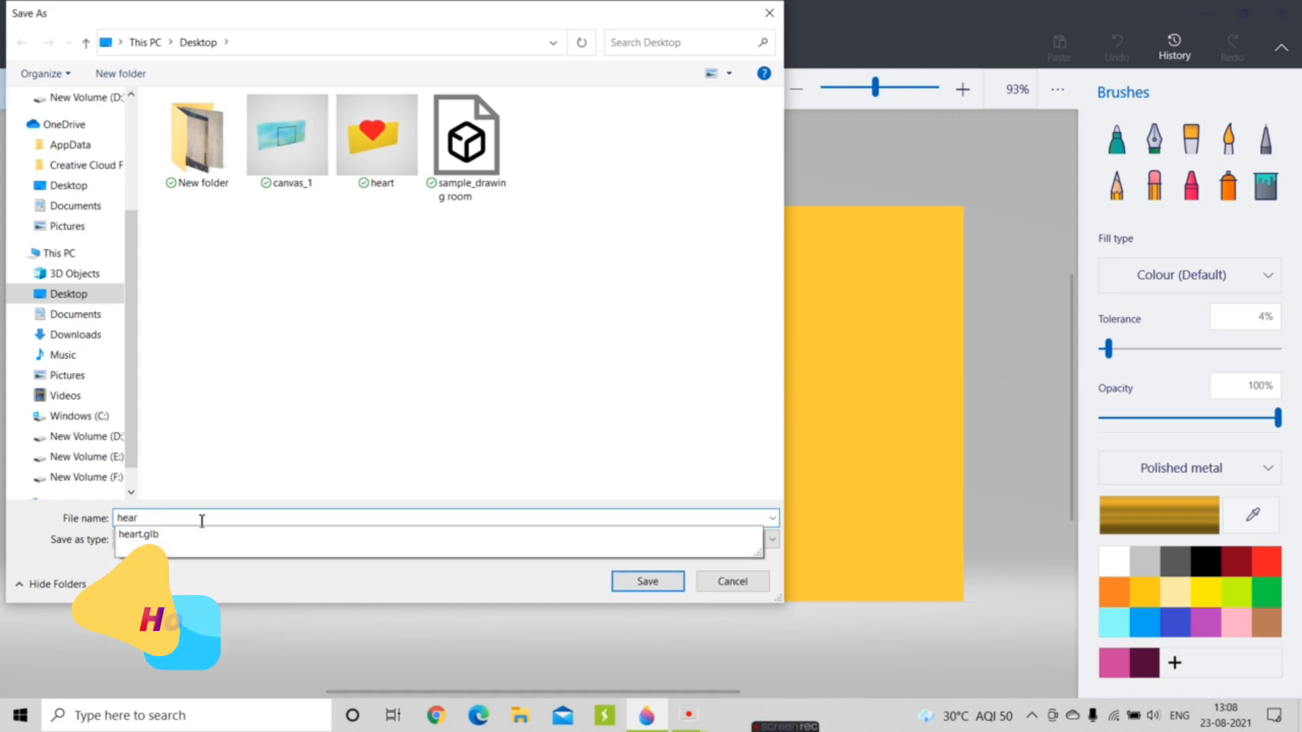
text(t_1)
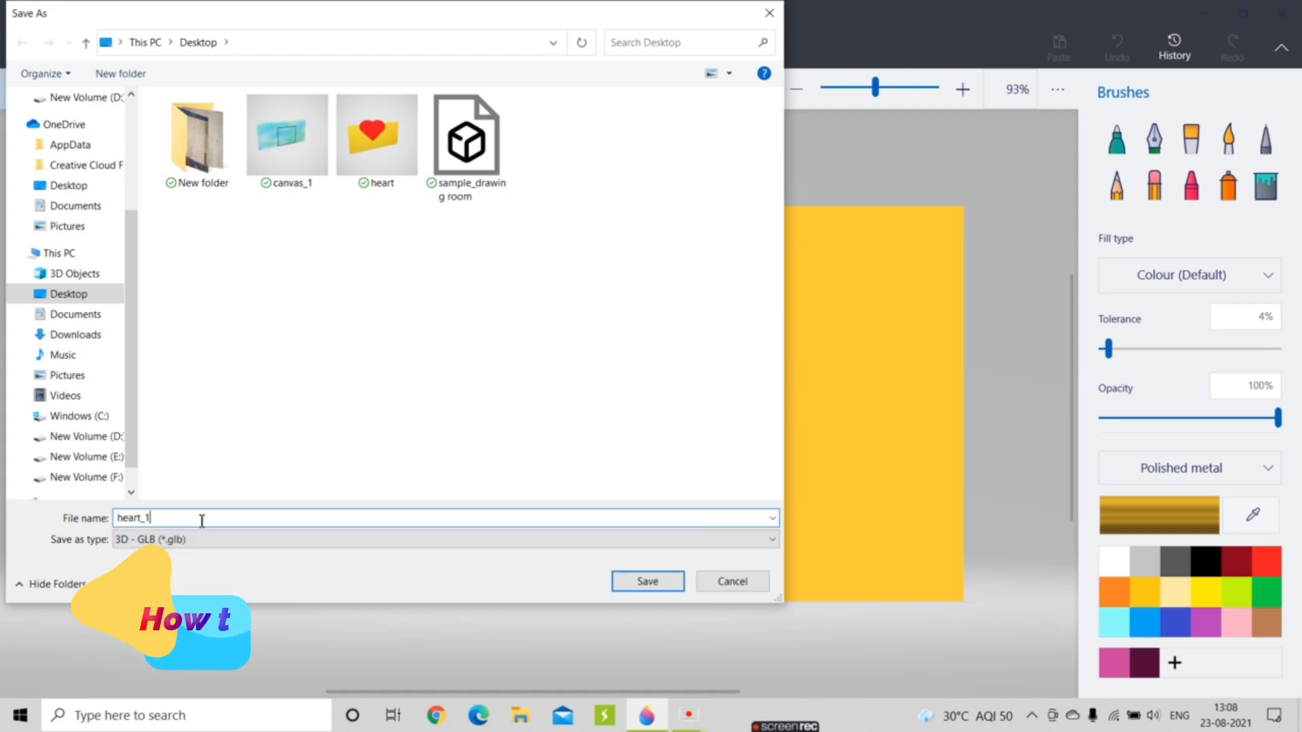
key(Return)
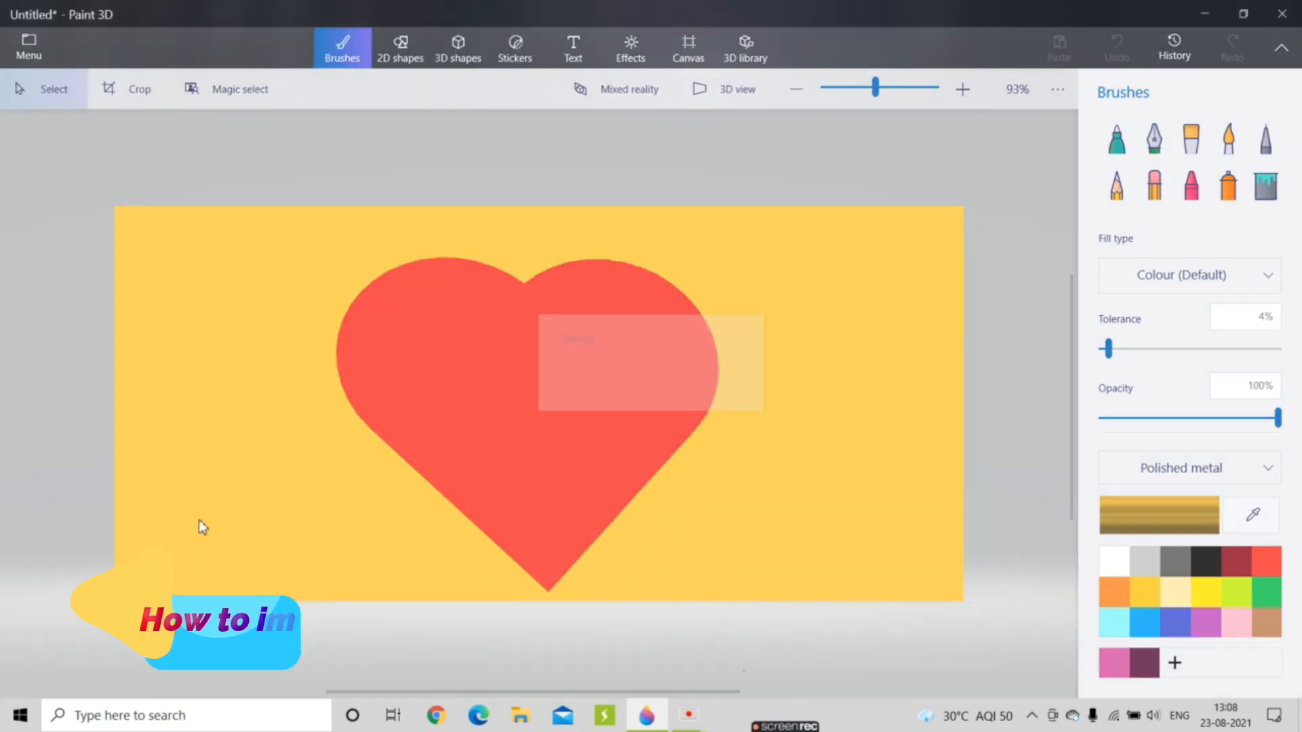
- Minimise Paint 3D, search Windows for "blender", launch Blender and start a new General file
click(1205, 14)
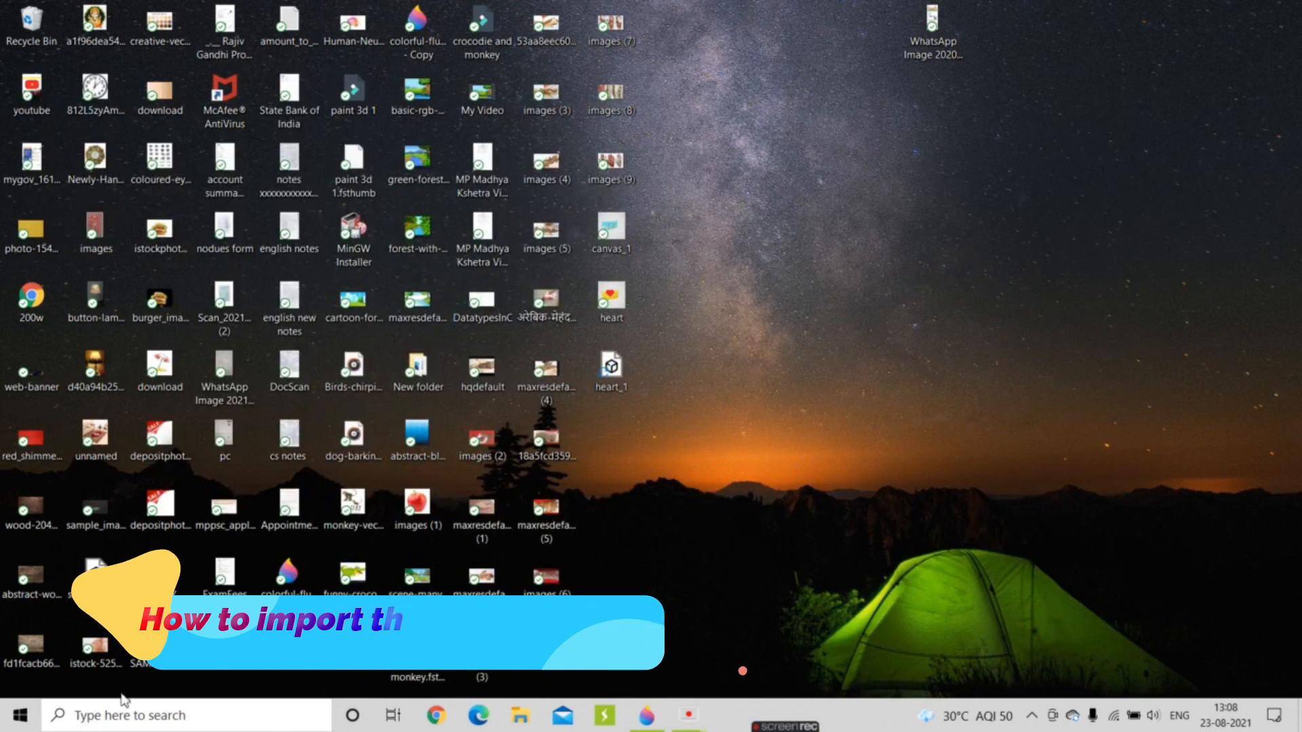
click(118, 720)
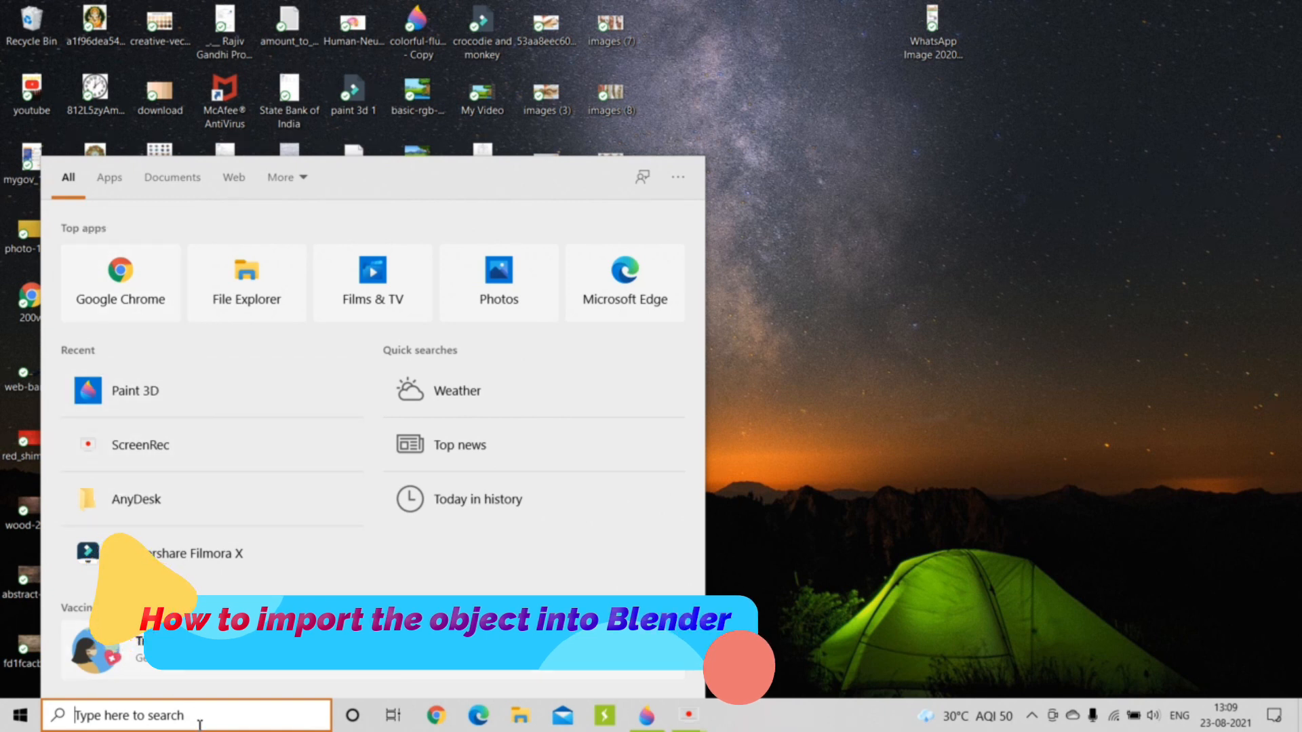
text(b)
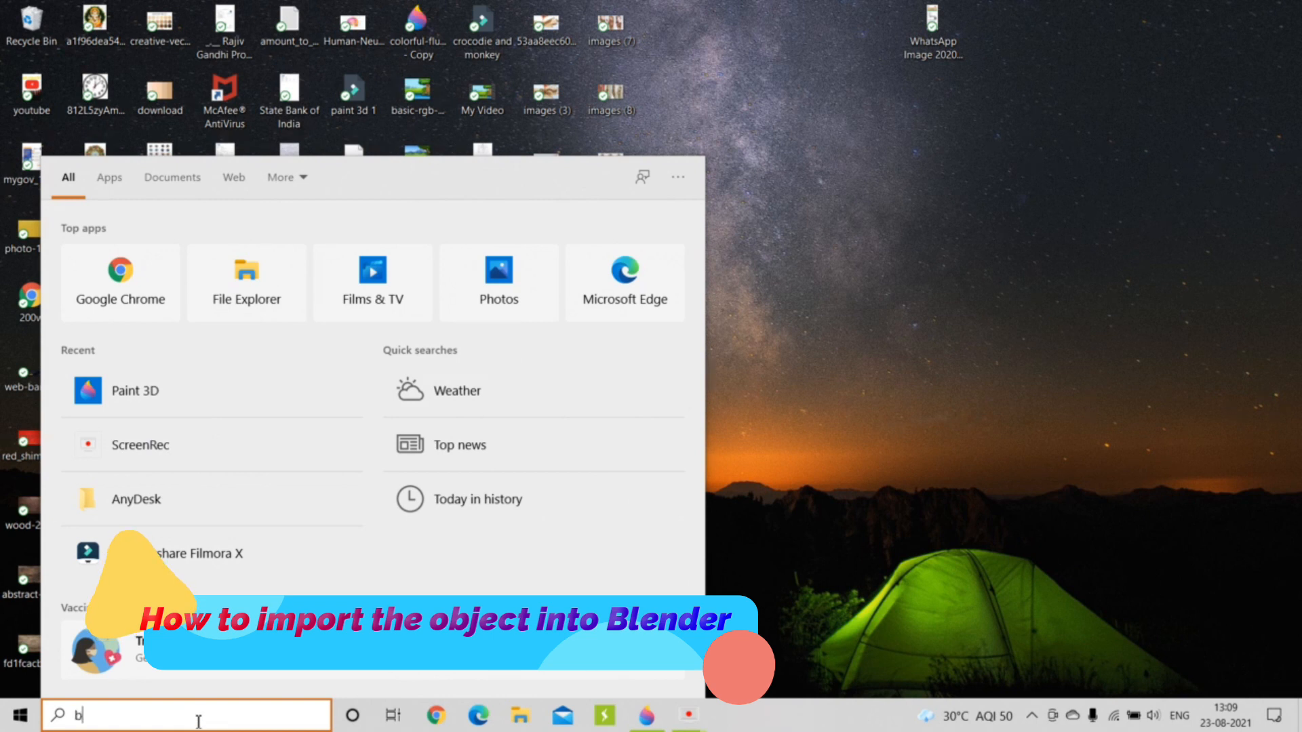
text(lender)
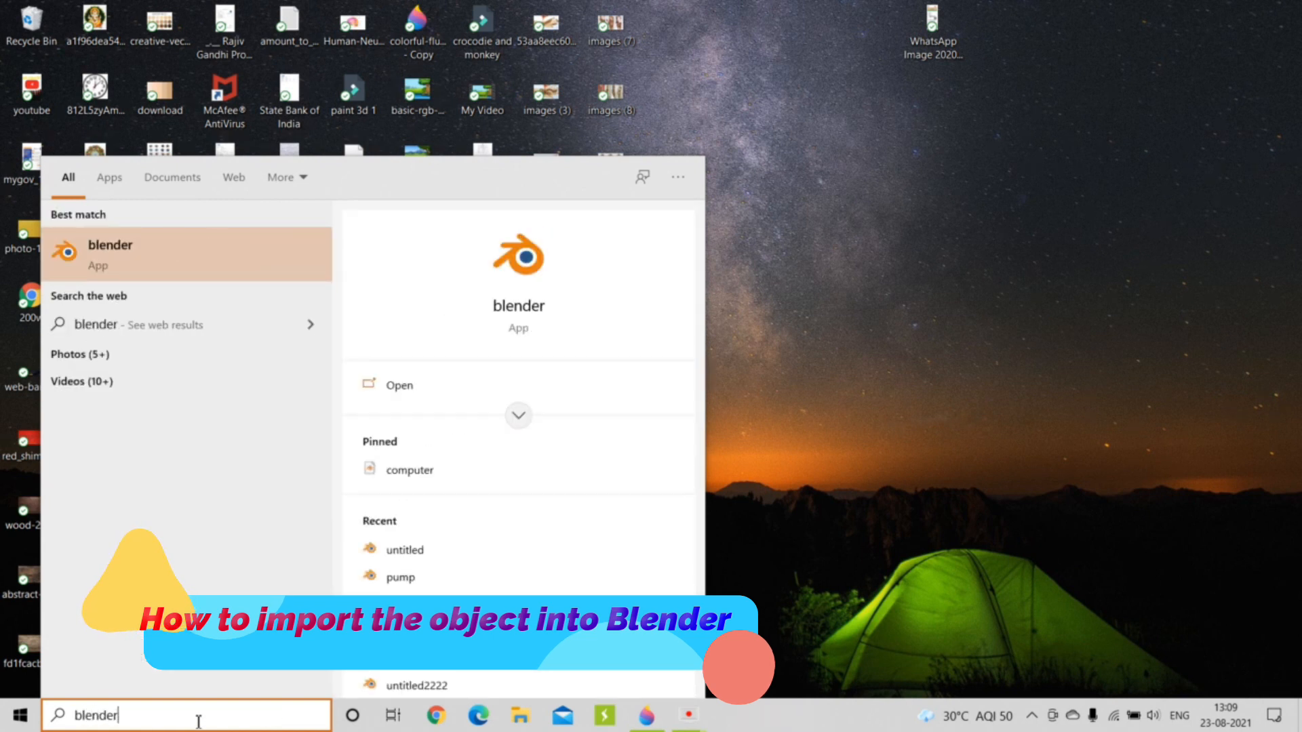
click(185, 259)
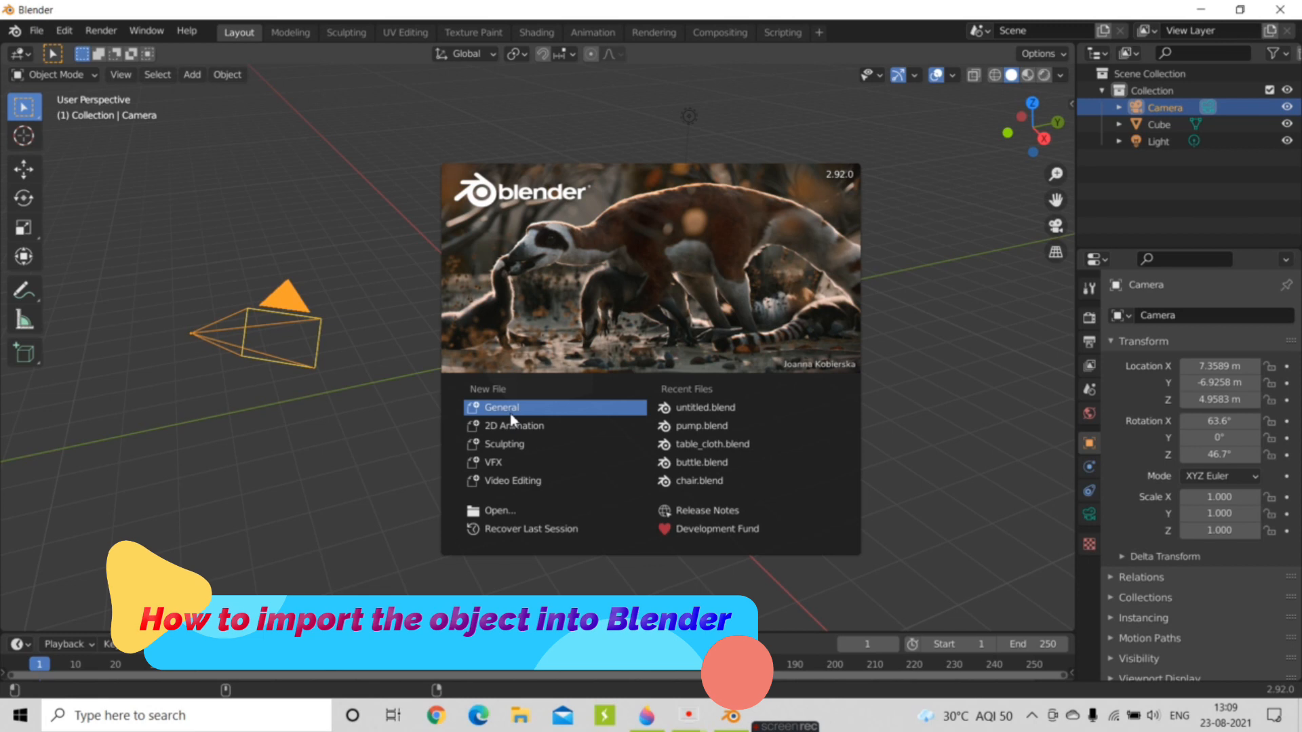
click(510, 409)
- Delete the default cube from the scene
click(53, 32)
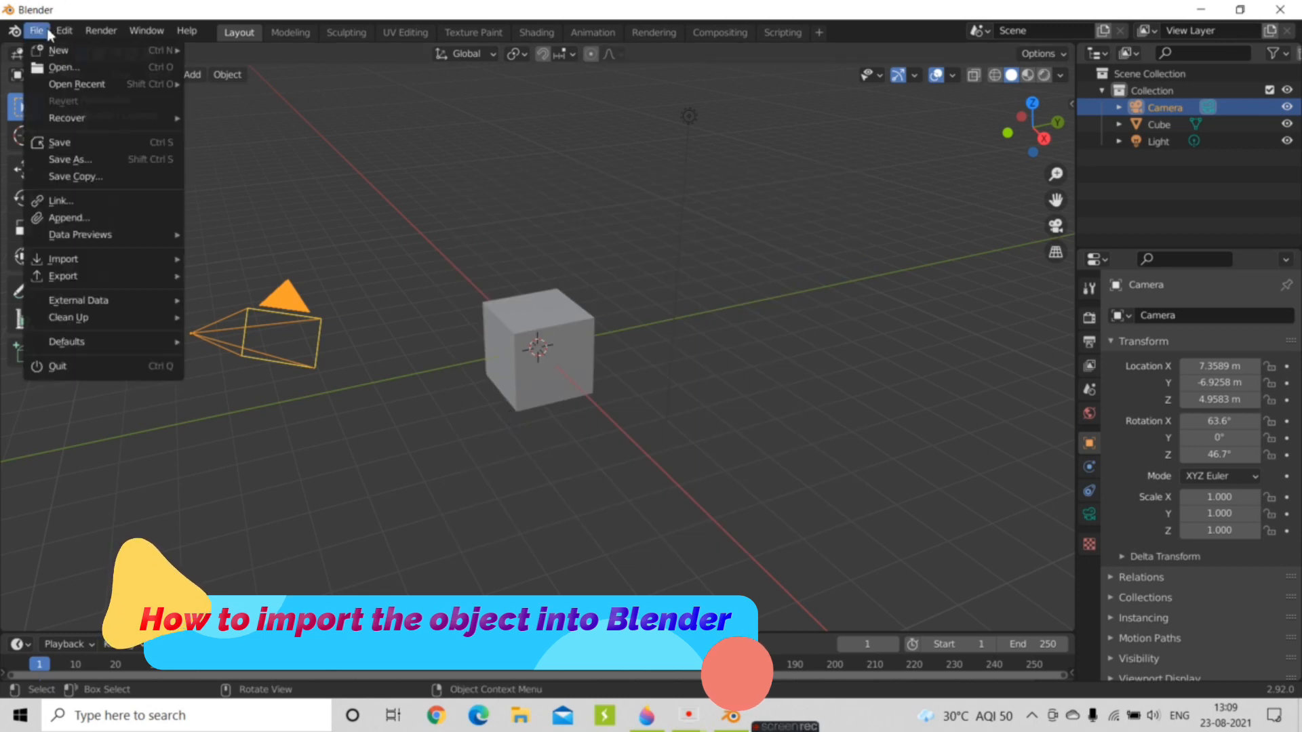
click(570, 359)
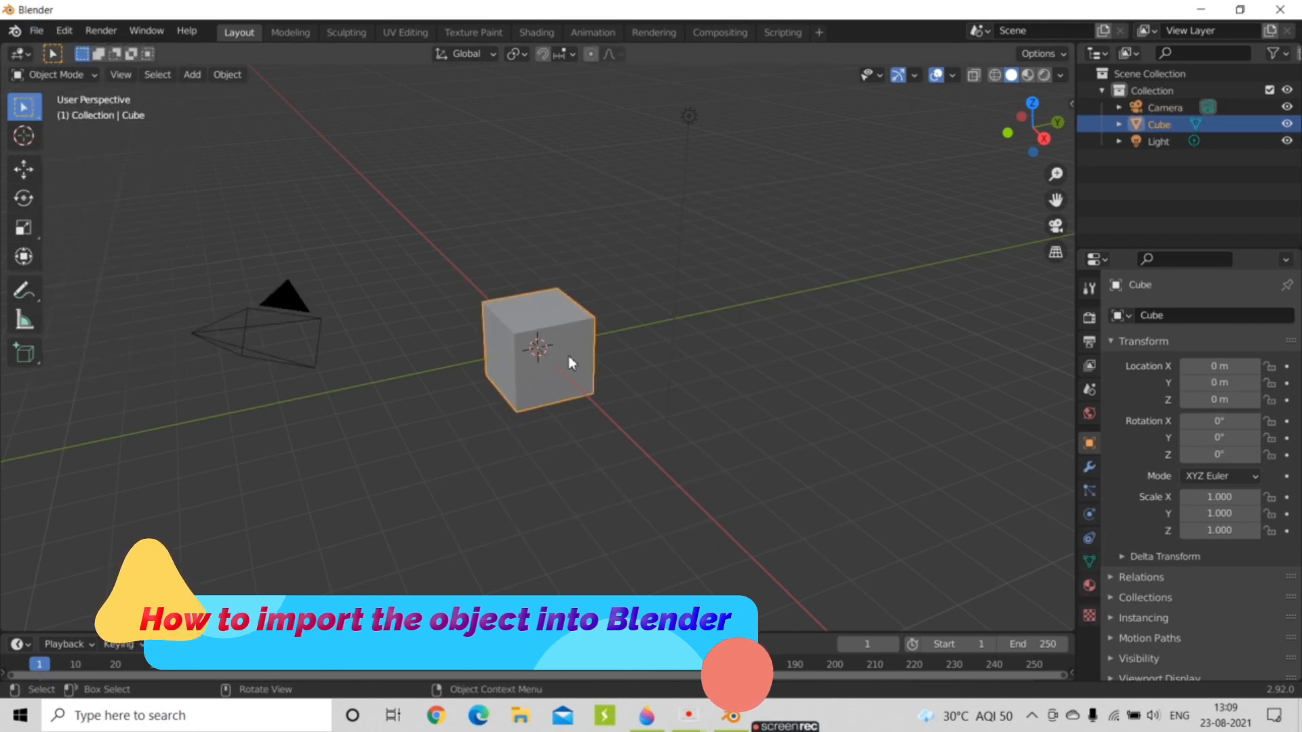
key(Delete)
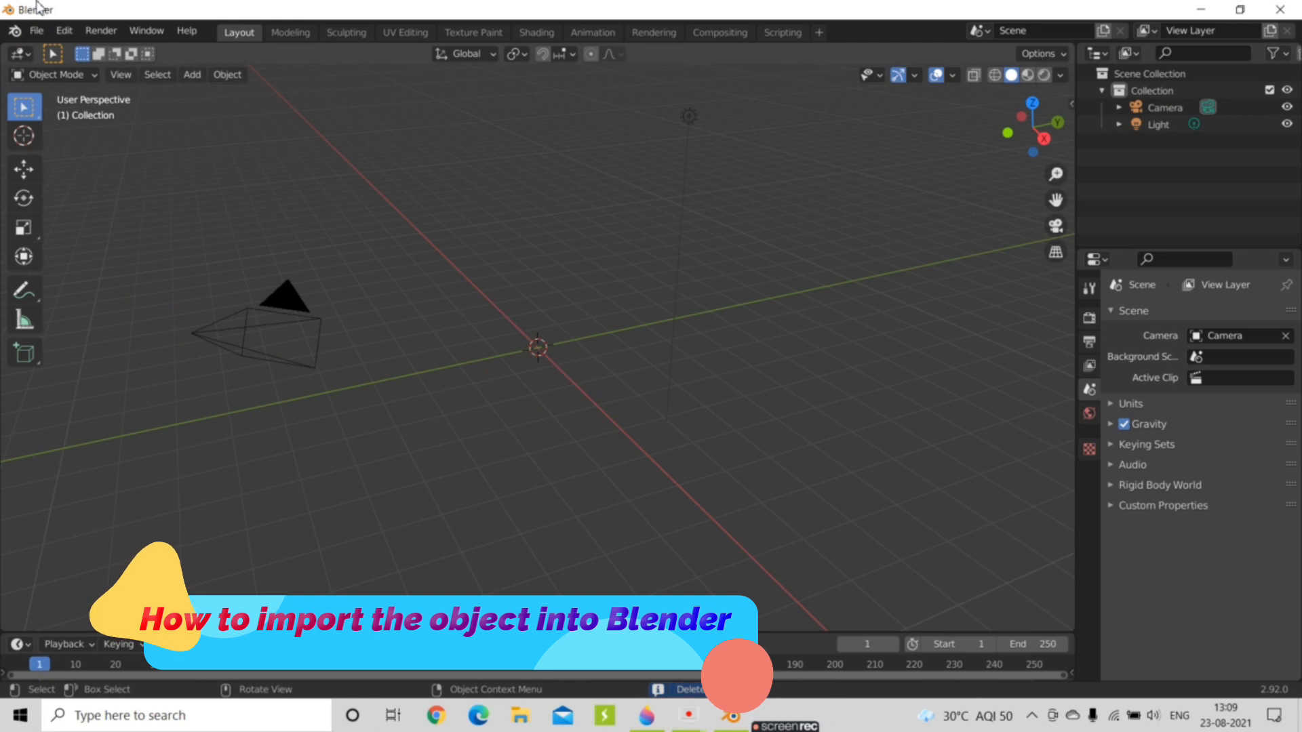
- Start a glTF 2.0 (.glb/.gltf) import so the file browser opens
click(37, 31)
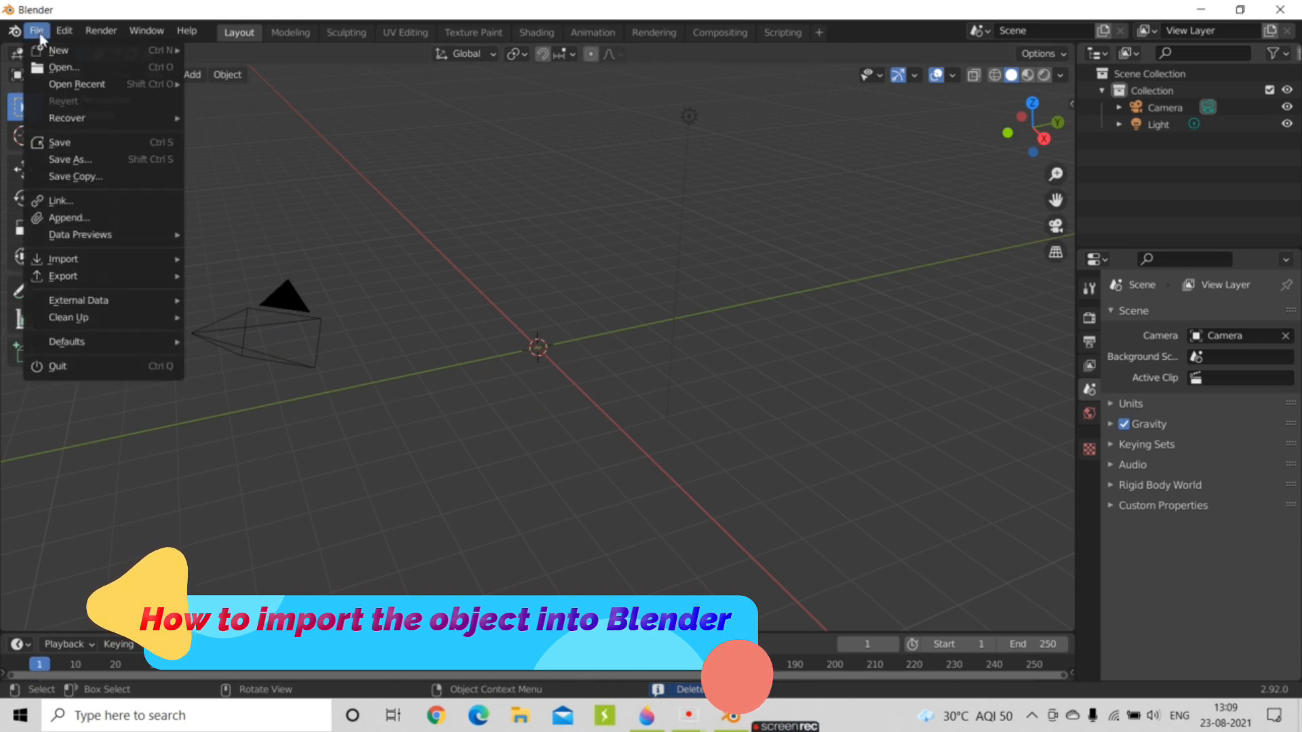
mouse_move(46, 262)
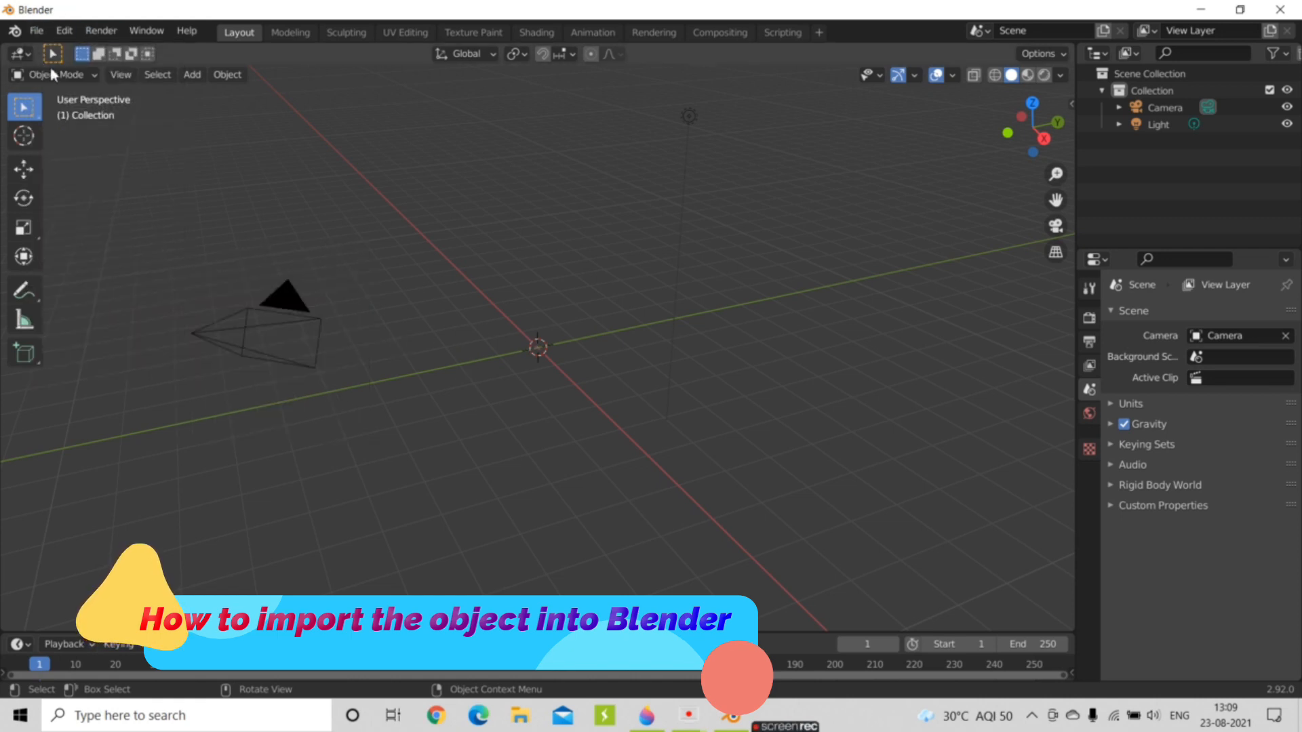
click(37, 31)
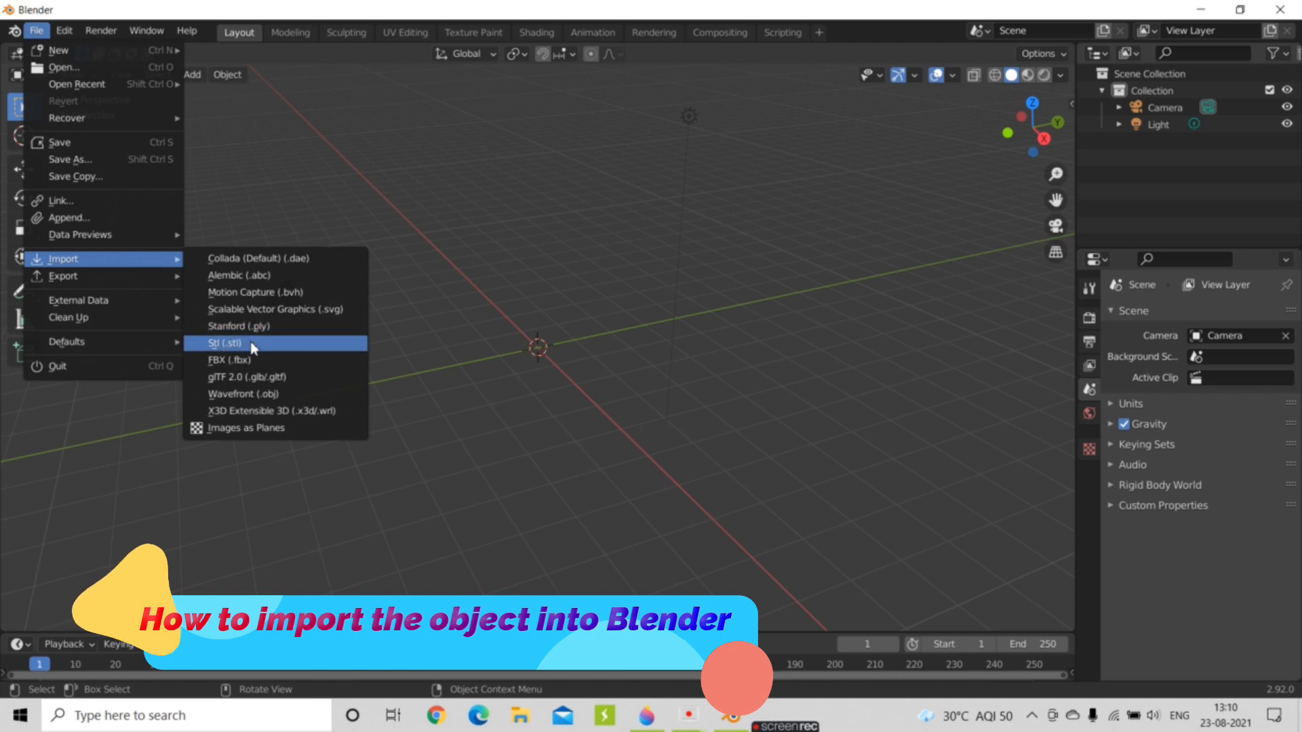
click(253, 381)
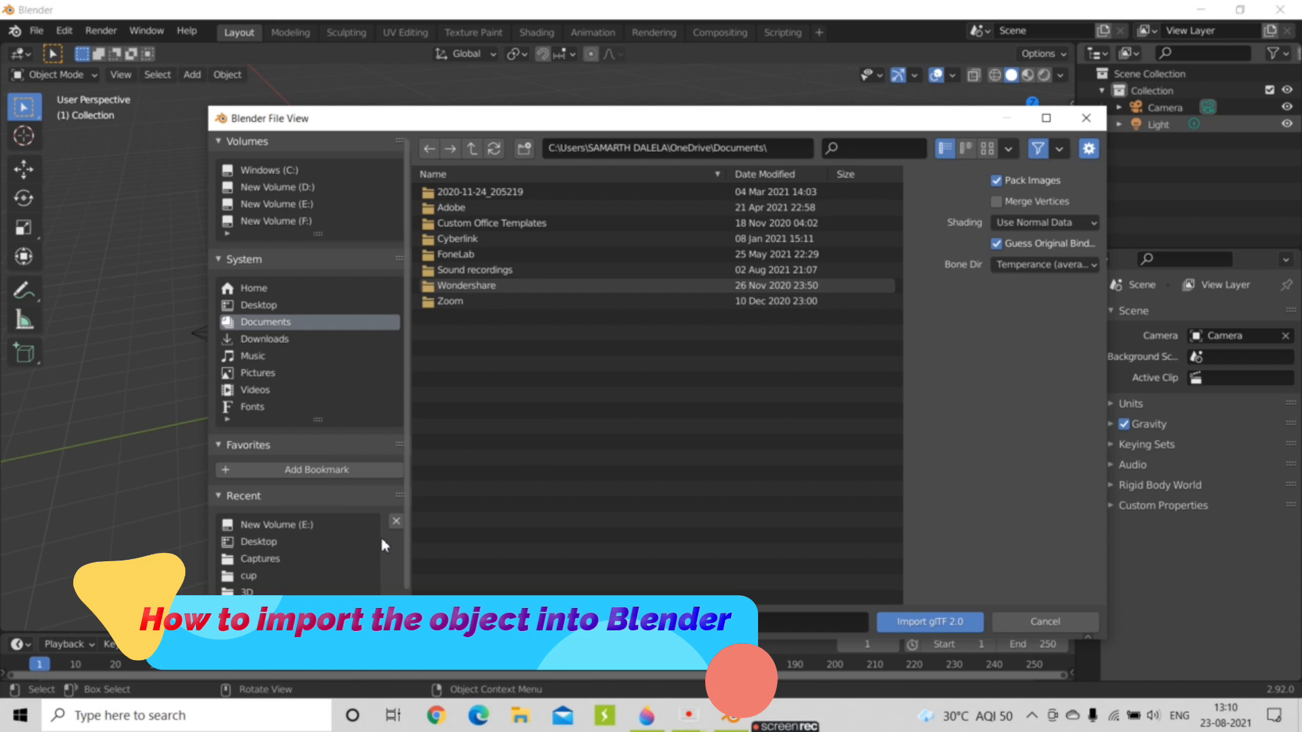
scroll(360, 542, down, 2)
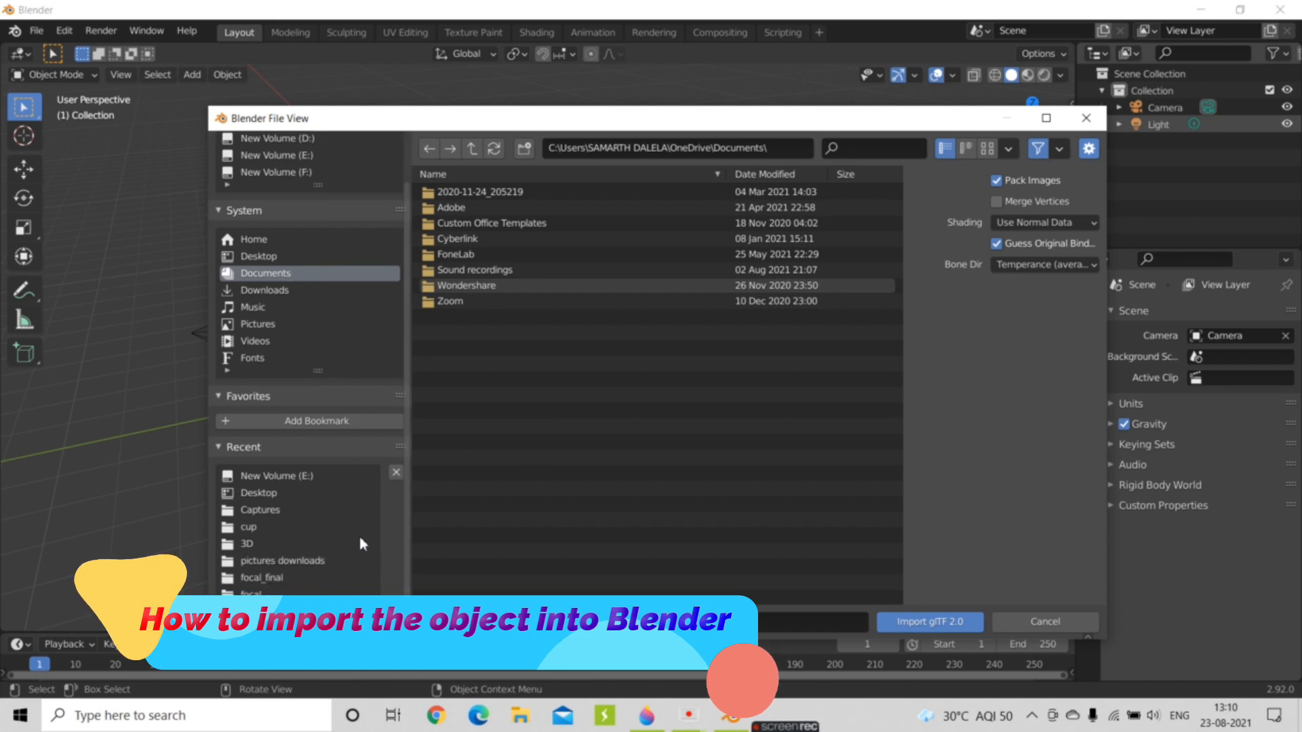
- Switch to Paint 3D, check the 3D model save format and folder, close the dialog without saving and return to Blender
click(646, 719)
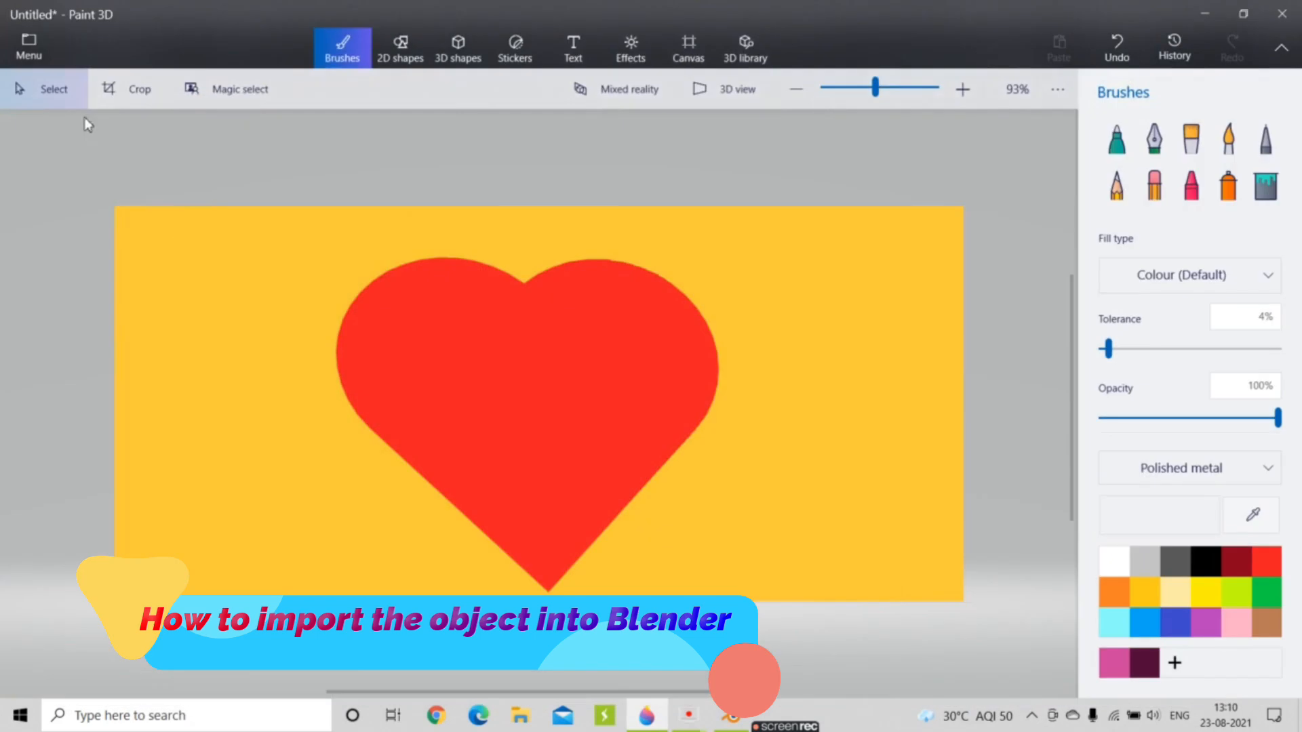
click(21, 49)
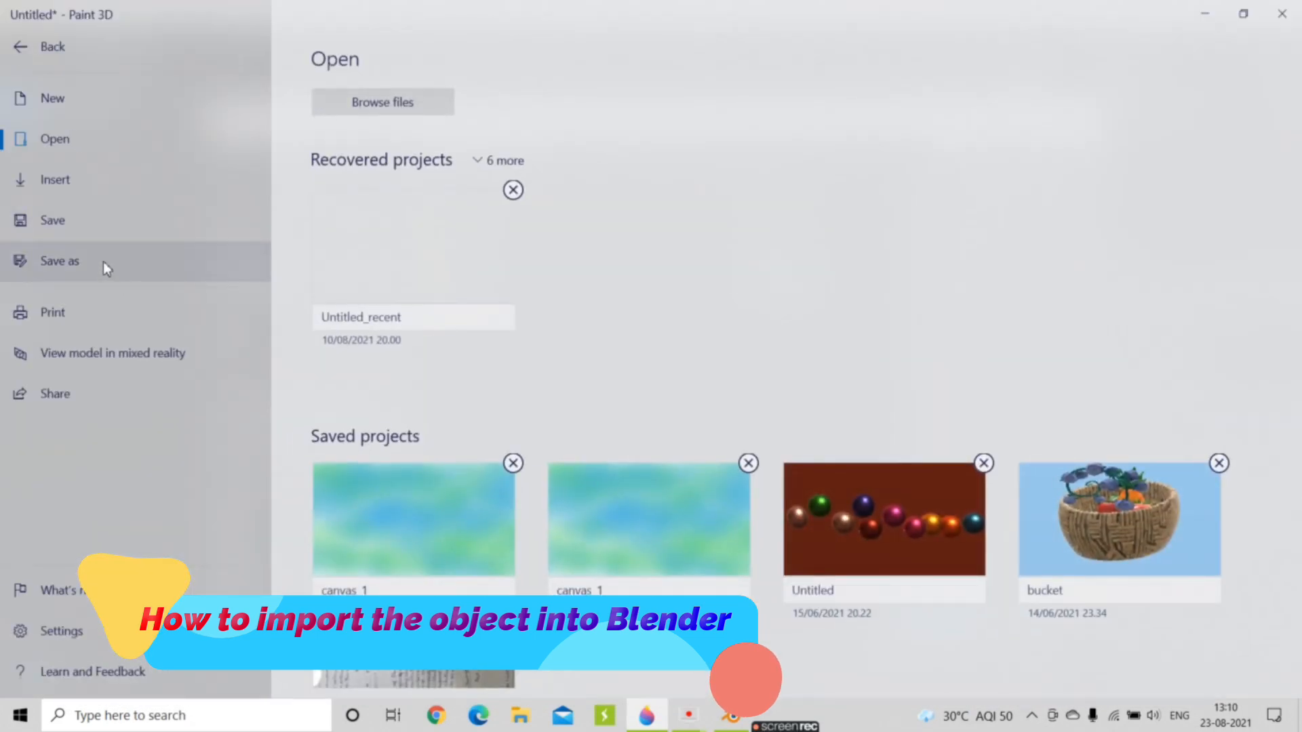
click(103, 262)
click(447, 198)
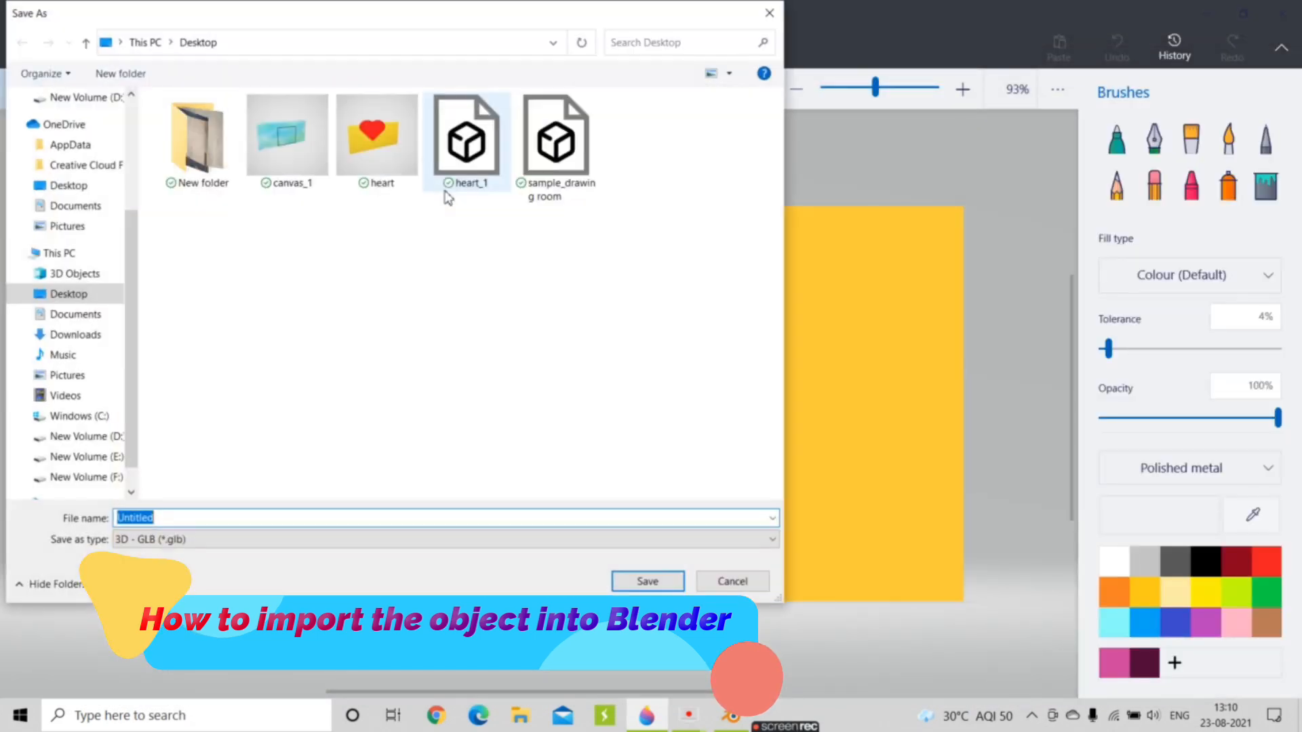
click(770, 13)
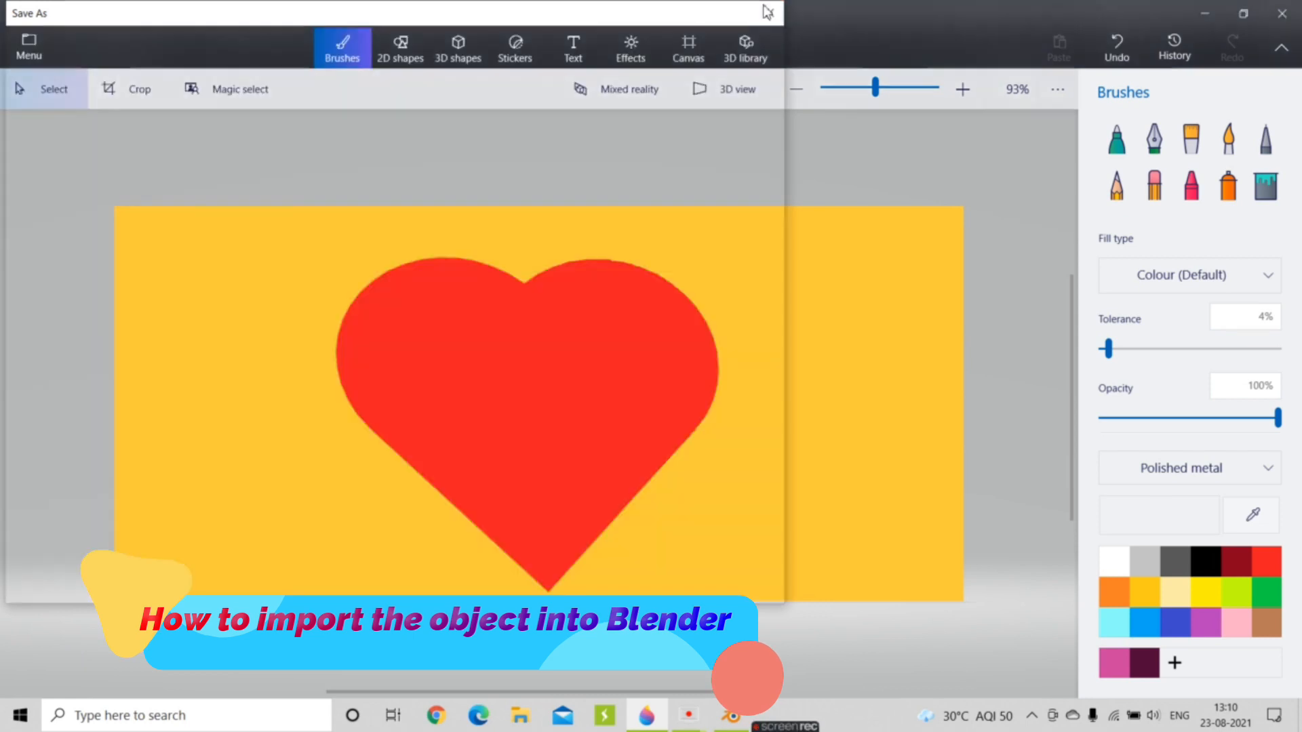
click(1204, 11)
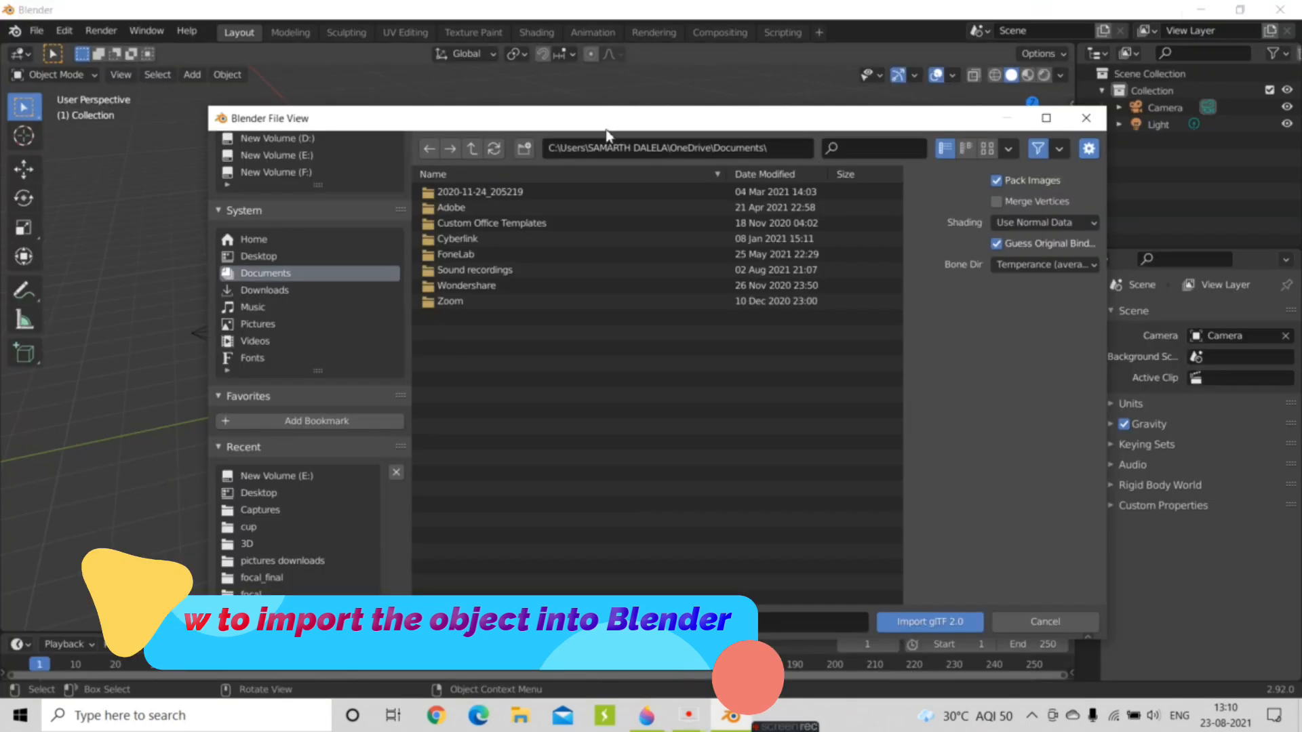
- Import the heart_1.glb model from the Desktop folder into the scene
click(258, 256)
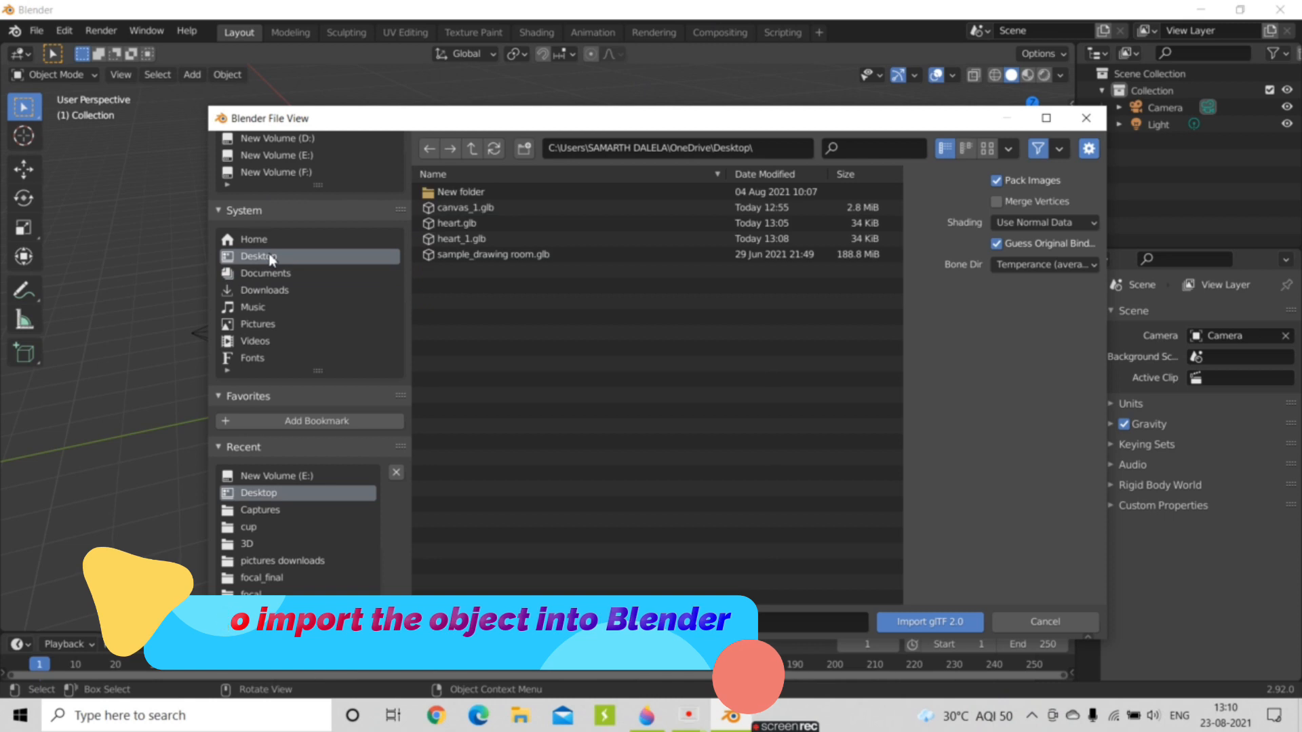
click(481, 241)
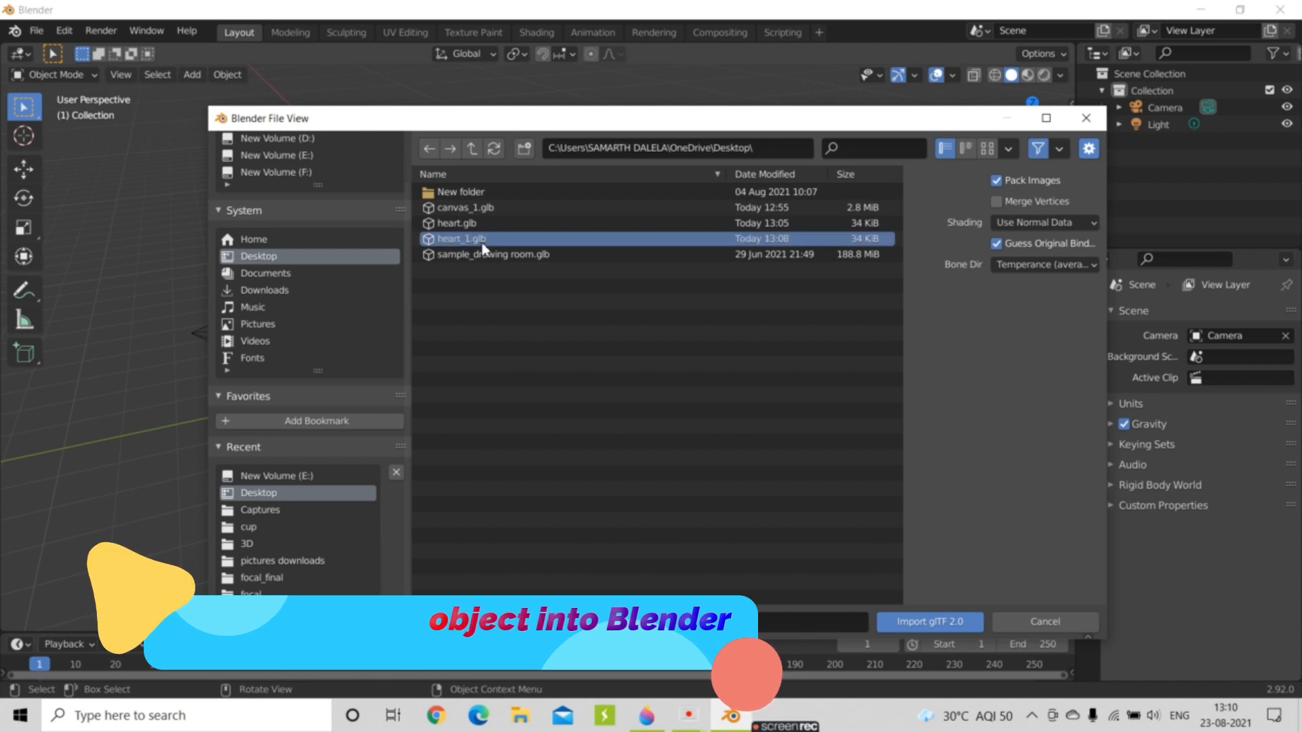
click(959, 624)
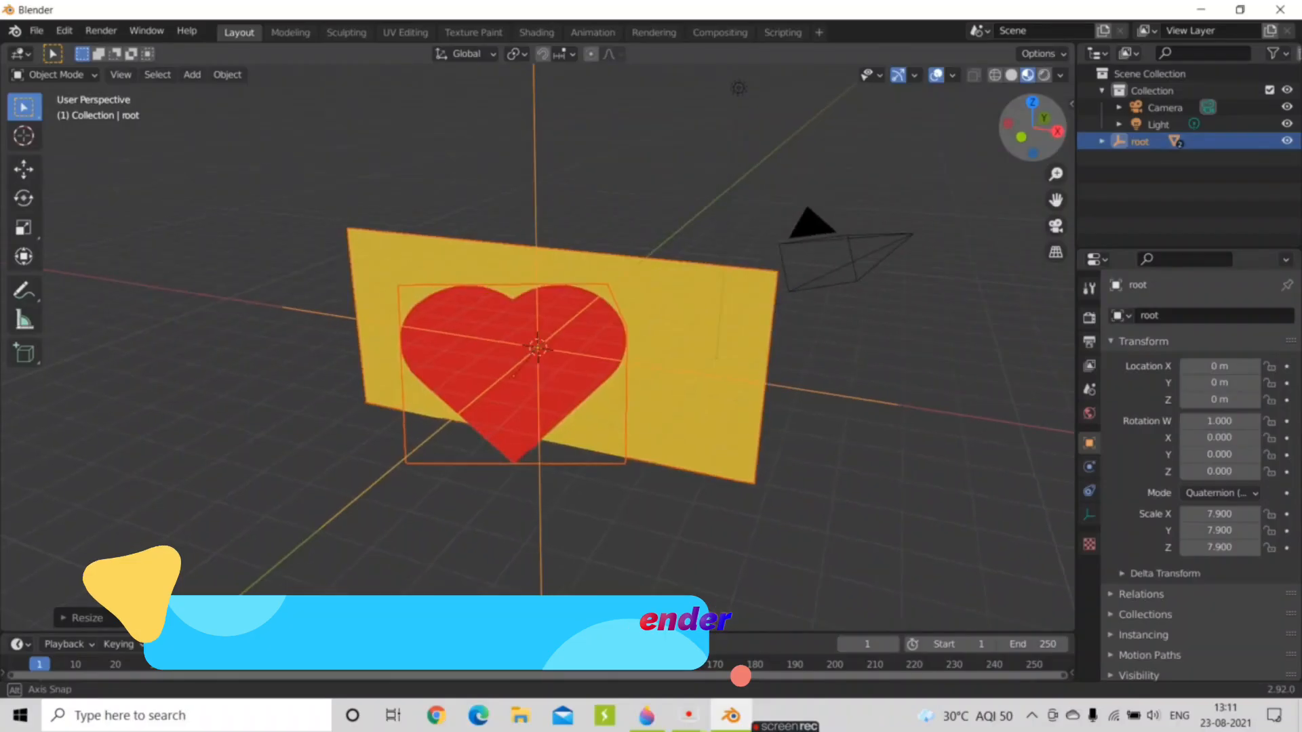
middle_drag(848, 177, 949, 129)
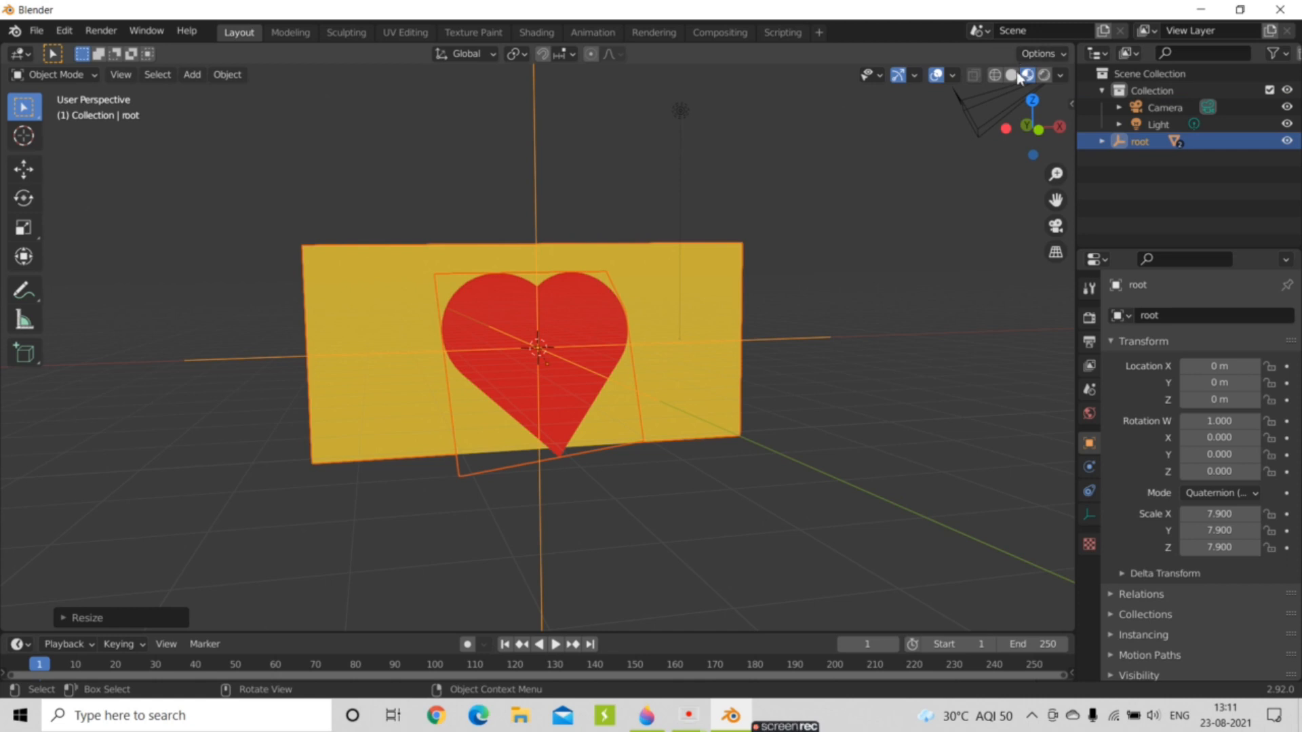
mouse_move(786, 726)
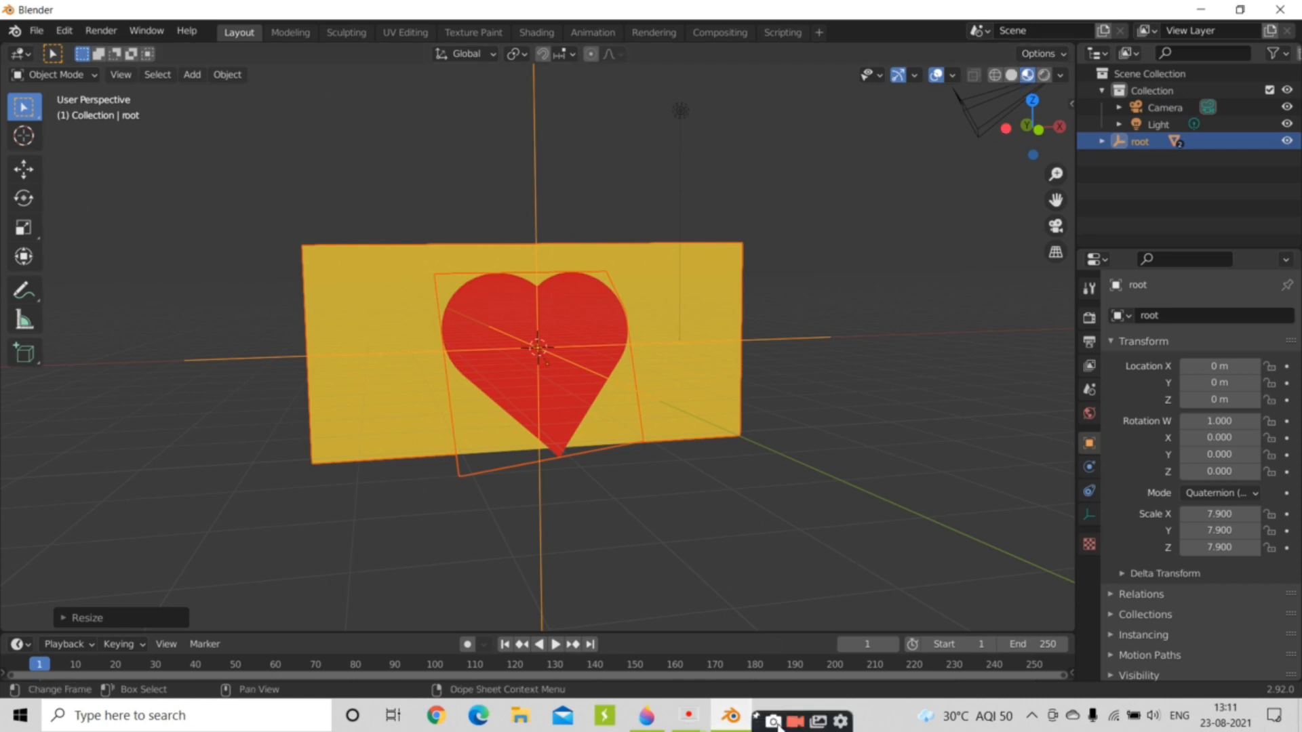